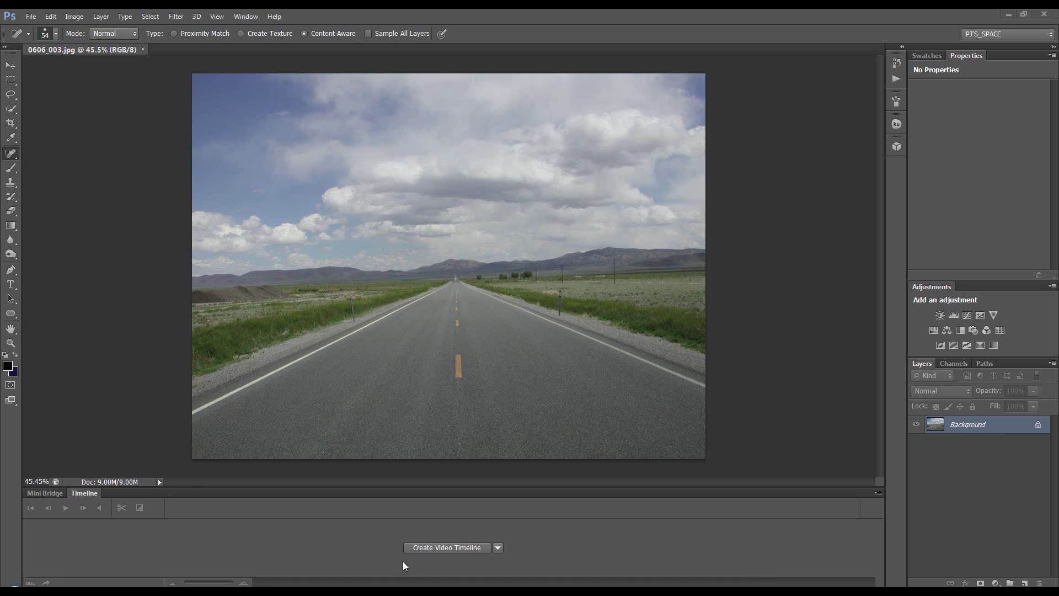
- Add a new layer filled with black and convert it for smart filters
click(1025, 583)
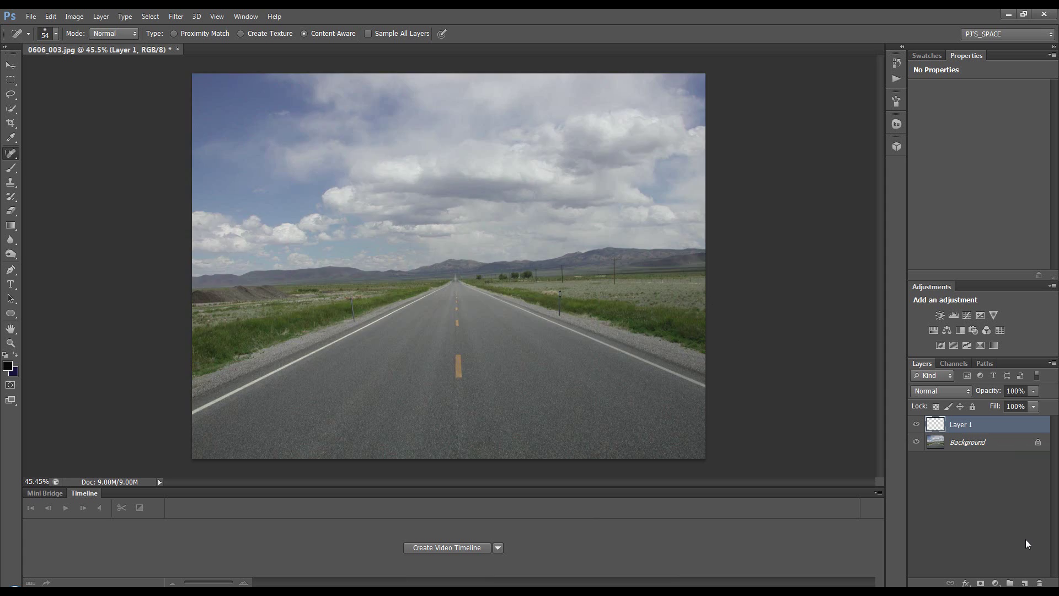
key(alt+BackSpace)
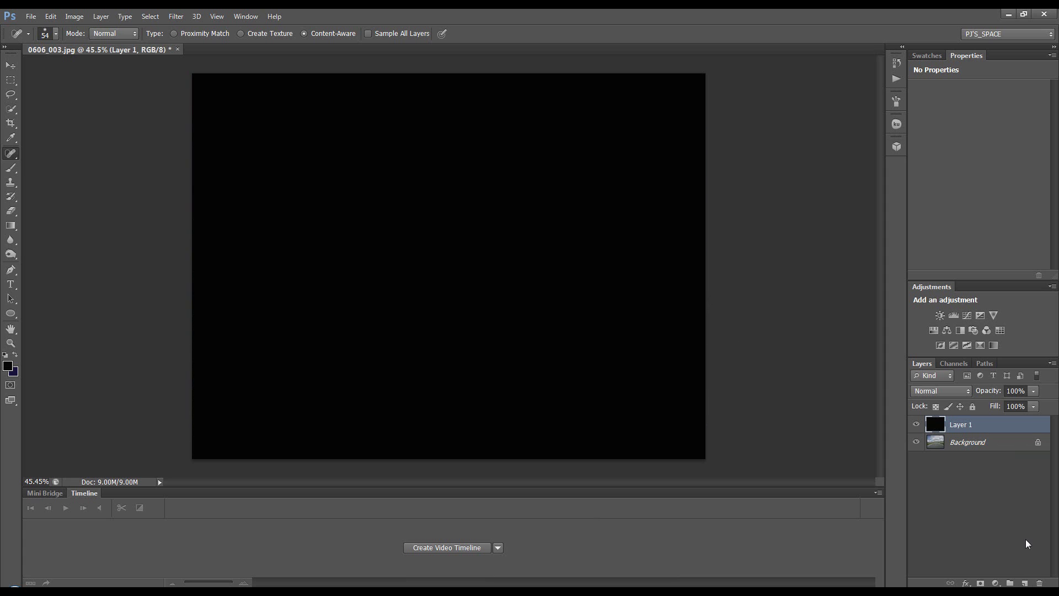
click(10, 372)
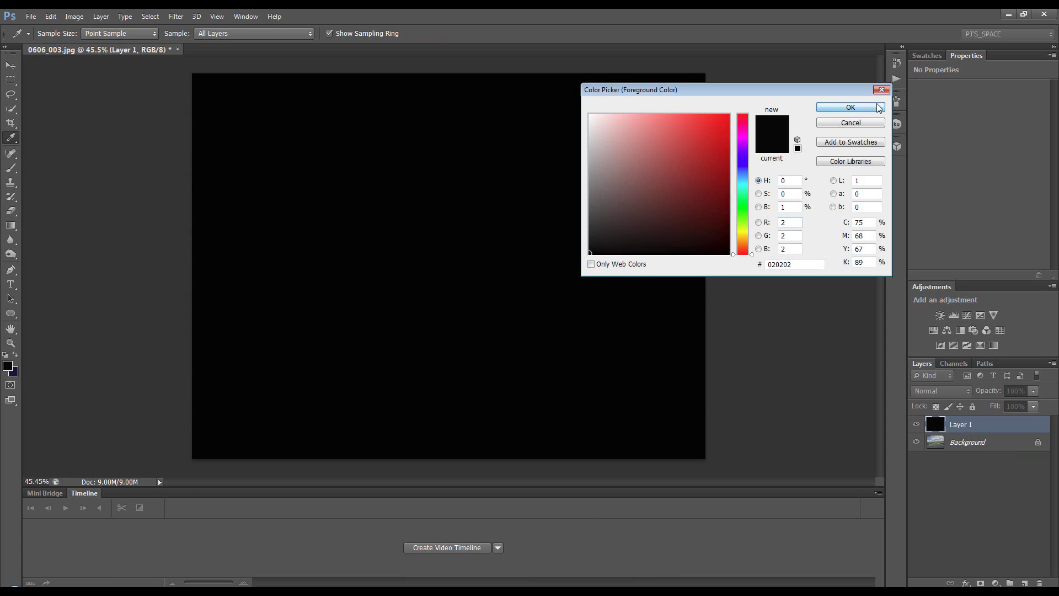
click(881, 90)
key(j)
click(188, 22)
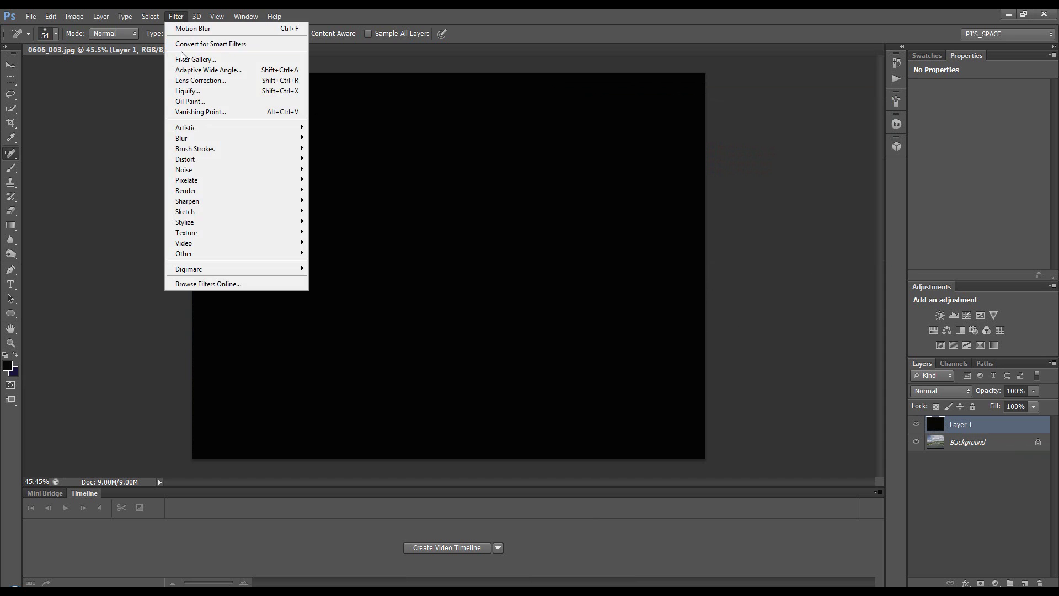
click(184, 43)
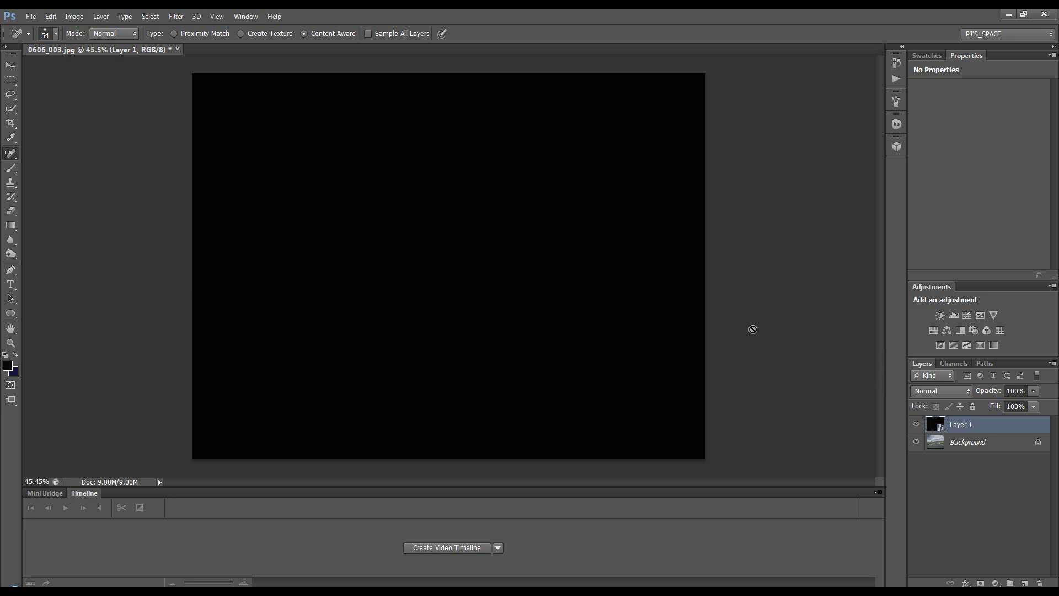
- Apply Add Noise and then Blur More as smart filters on the black layer
click(184, 16)
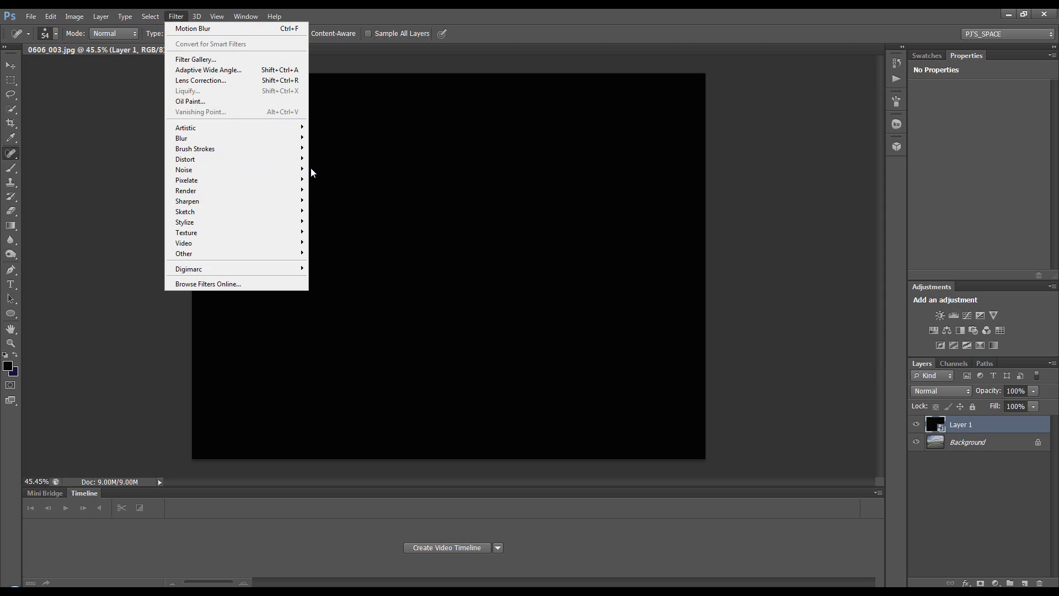
click(331, 169)
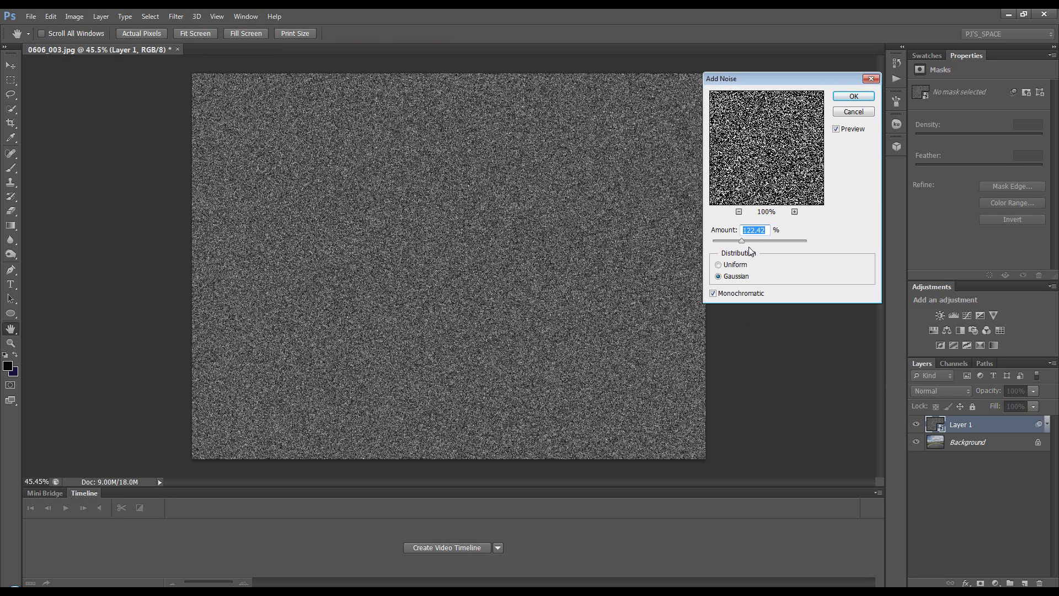
click(850, 97)
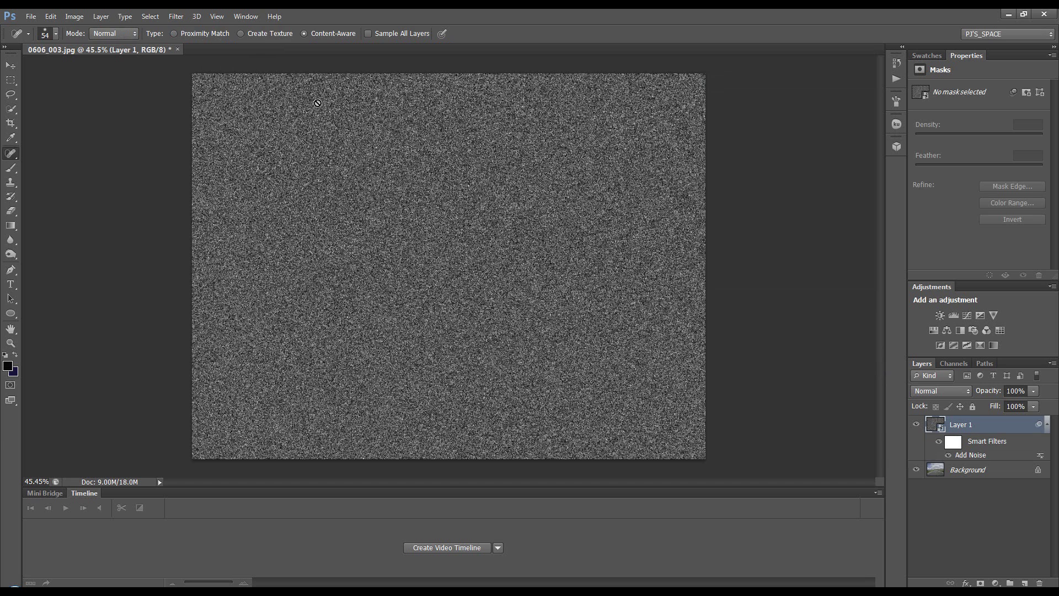
click(171, 17)
mouse_move(218, 138)
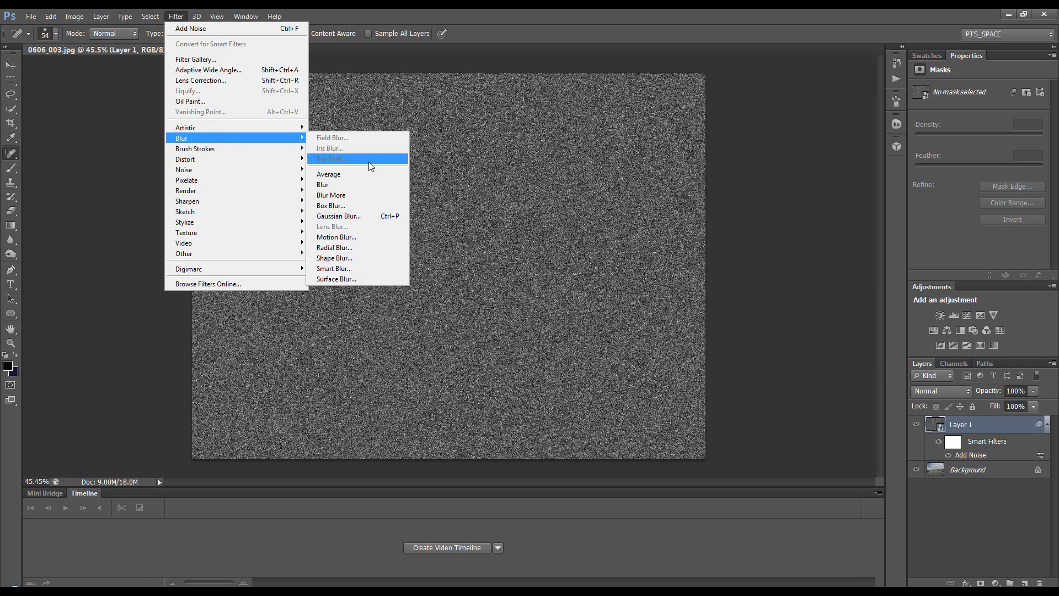
click(369, 195)
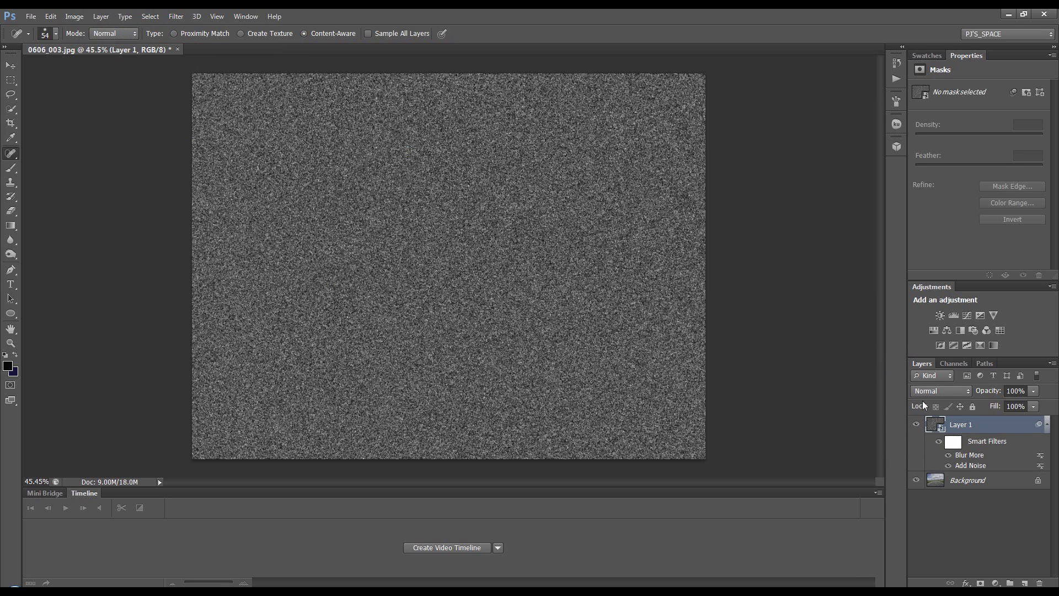
click(175, 16)
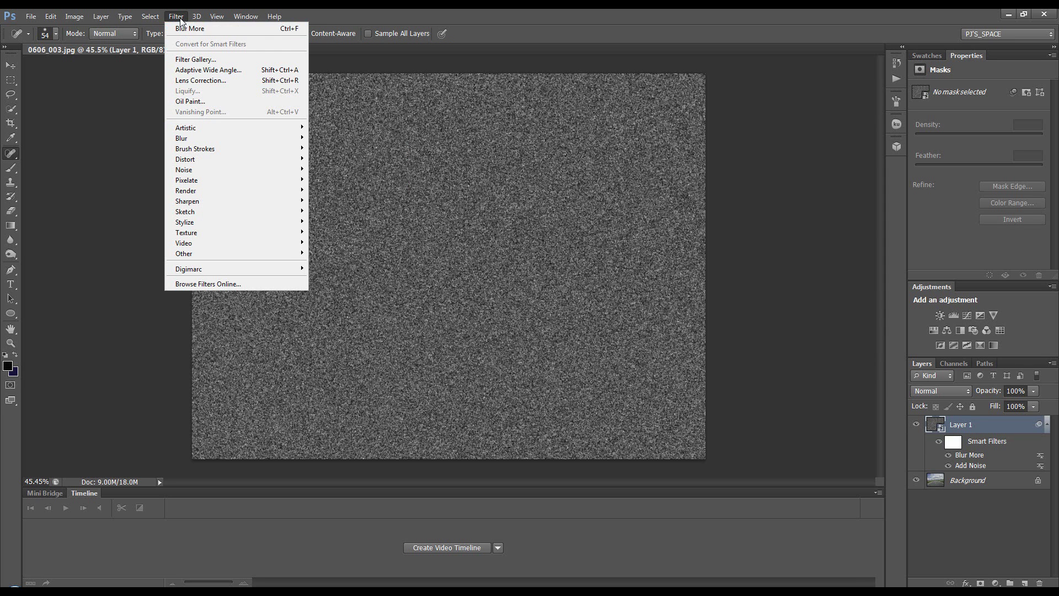
click(178, 17)
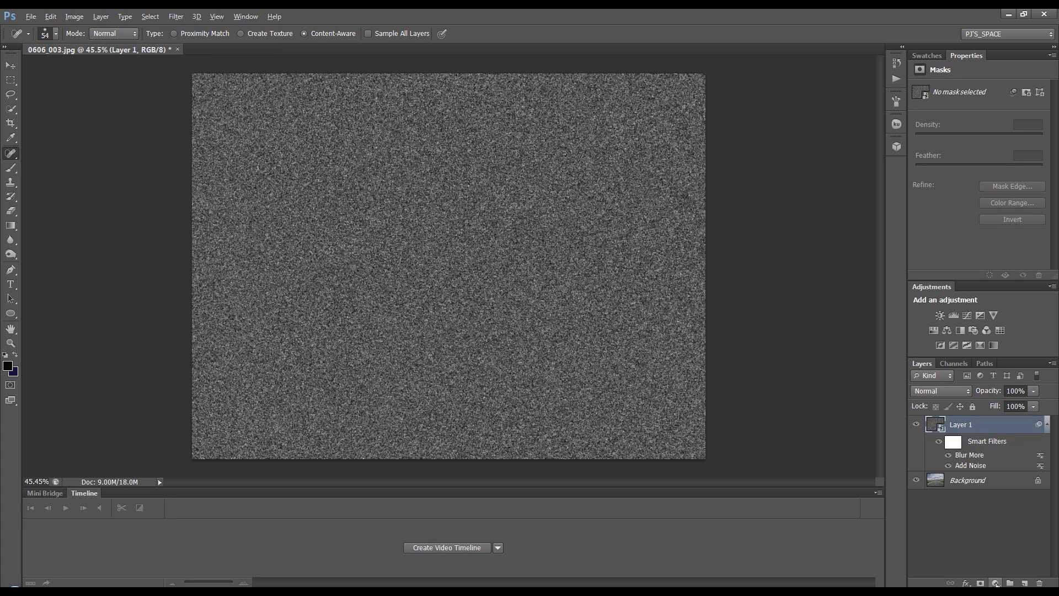
- Add a Levels adjustment clipped to the noise layer, pulling both input sliders inward
click(996, 583)
click(977, 396)
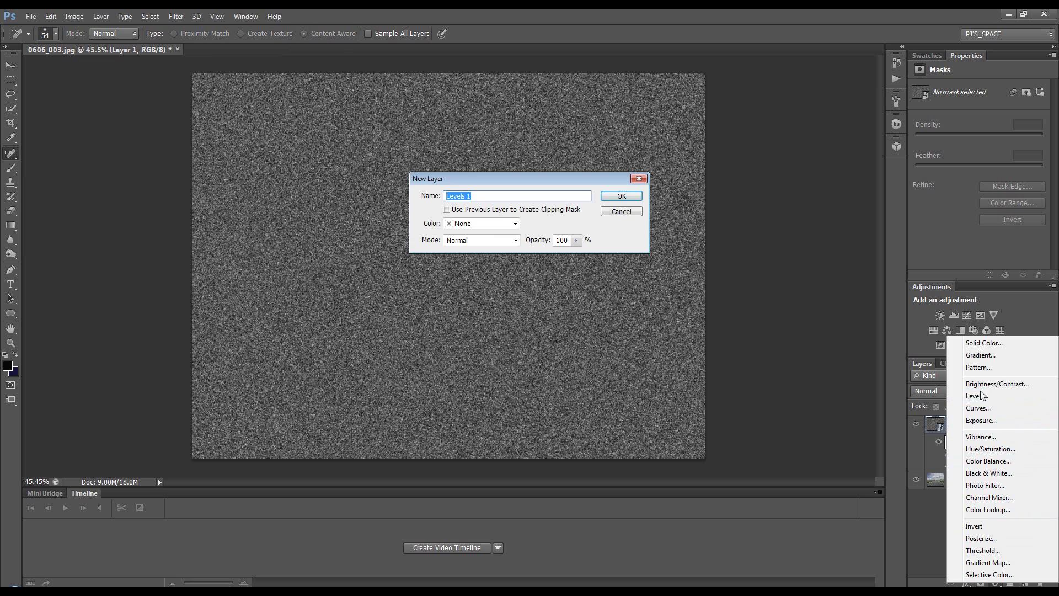
click(447, 210)
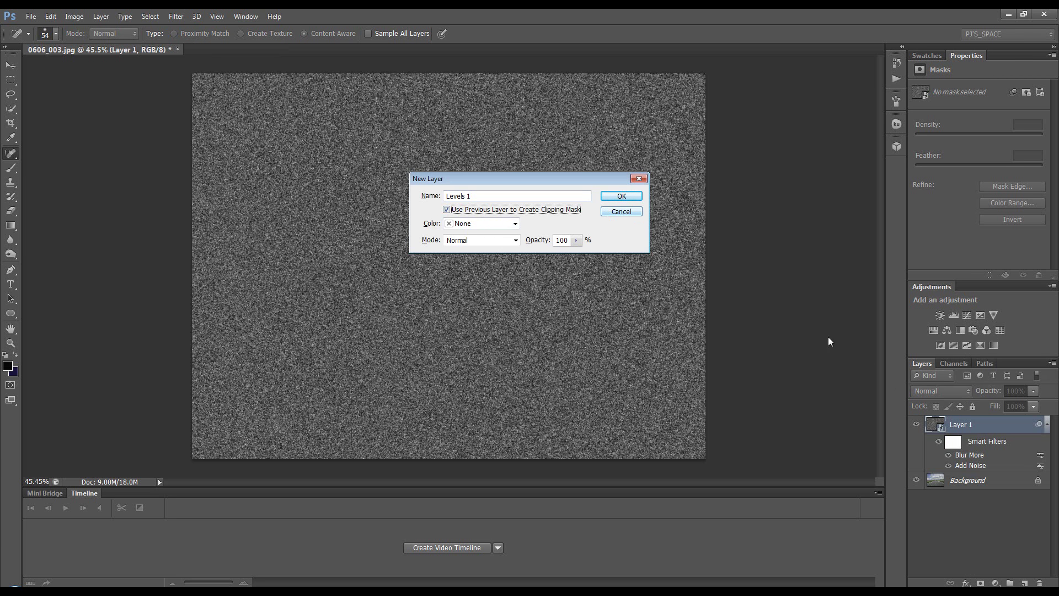
click(620, 197)
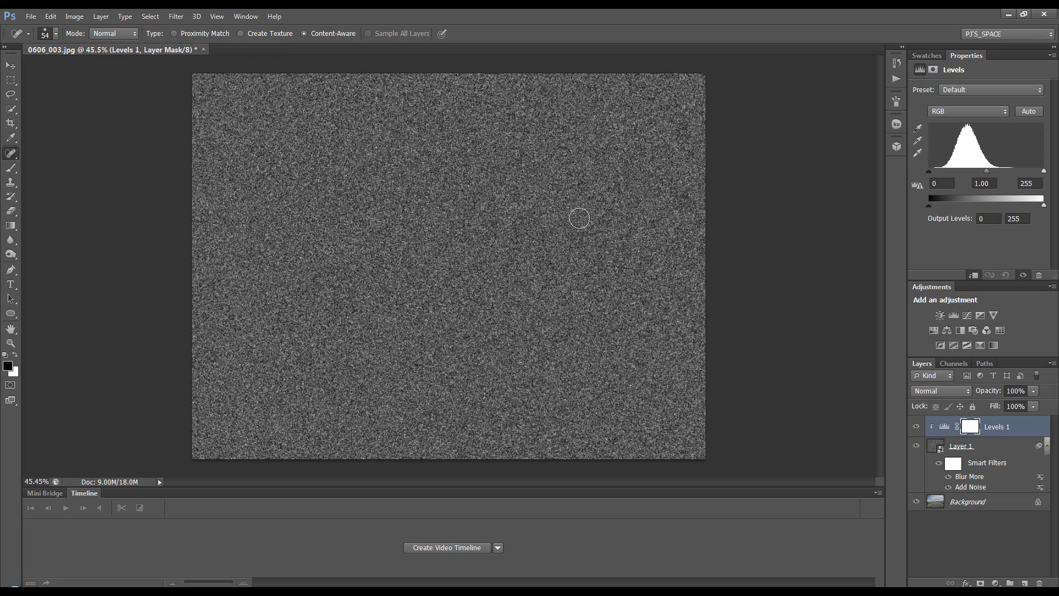
drag(929, 171, 1005, 182)
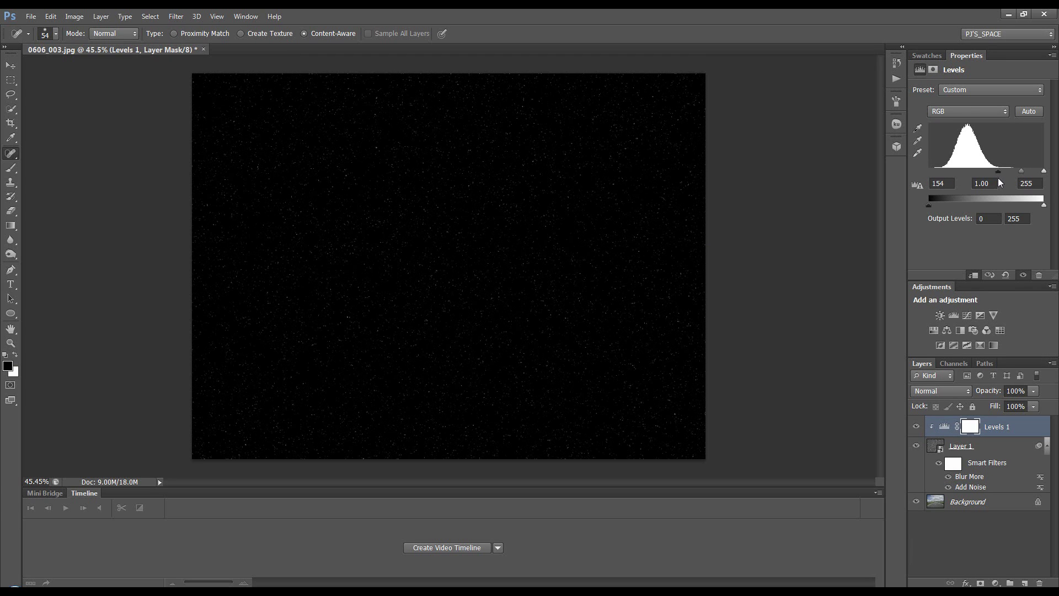
drag(1046, 174, 1033, 178)
- Apply a vertical Motion Blur to the noise layer and set its blend mode to Screen
click(968, 448)
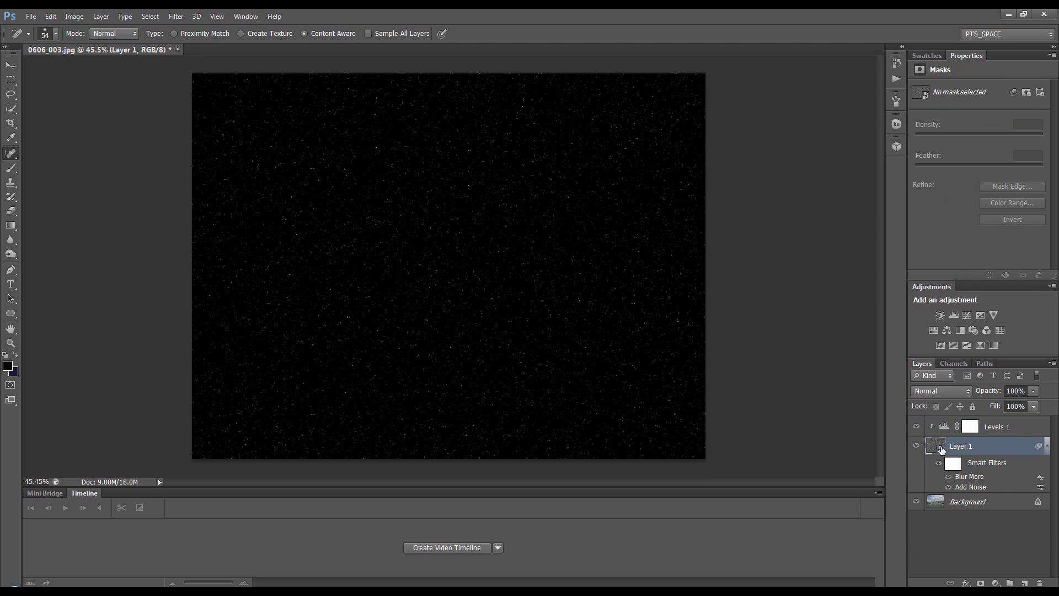
click(176, 16)
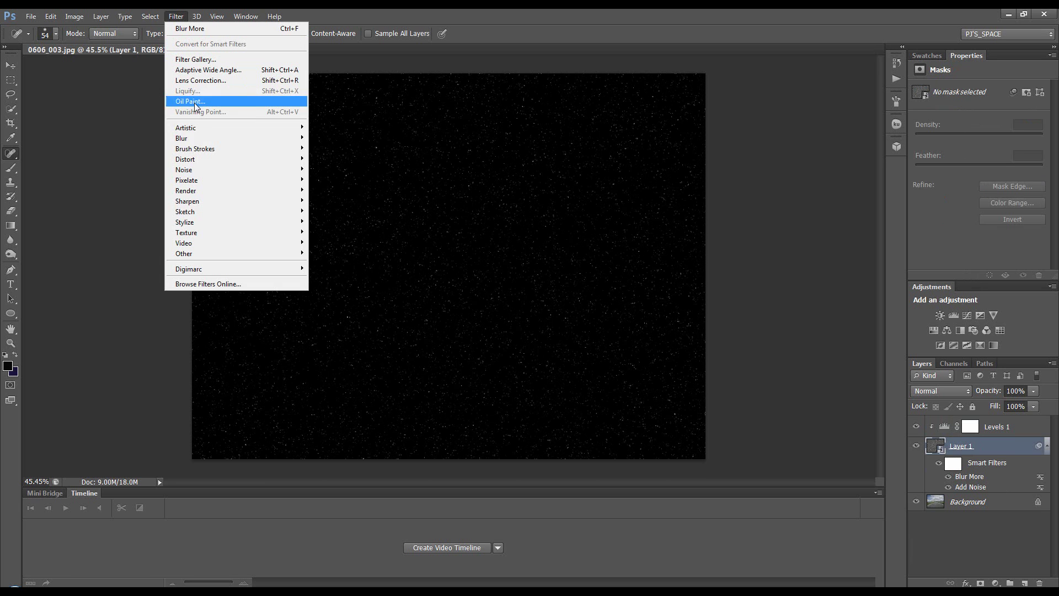
mouse_move(208, 138)
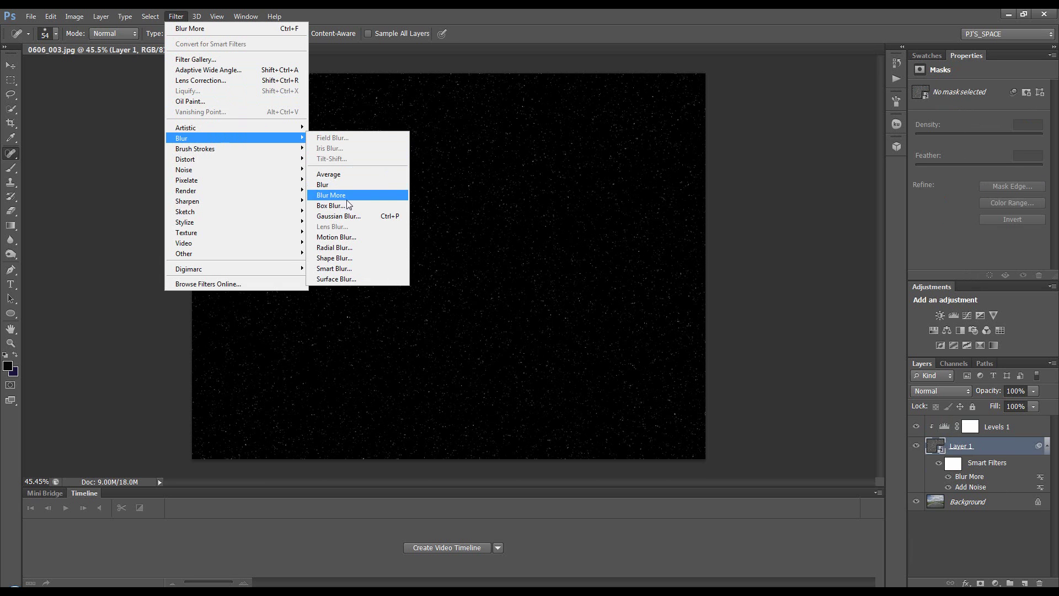
click(350, 239)
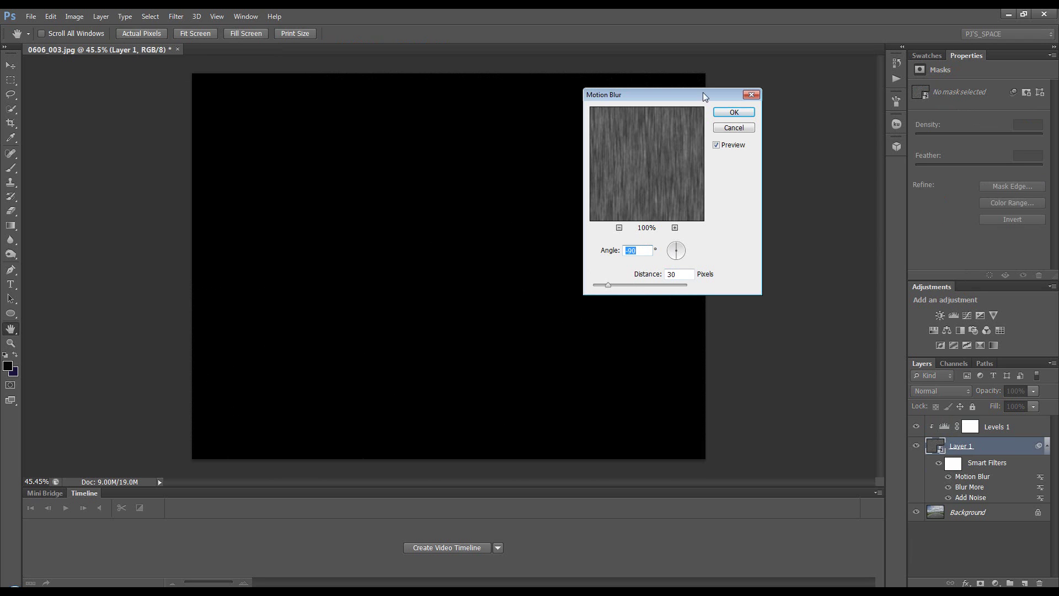
click(725, 115)
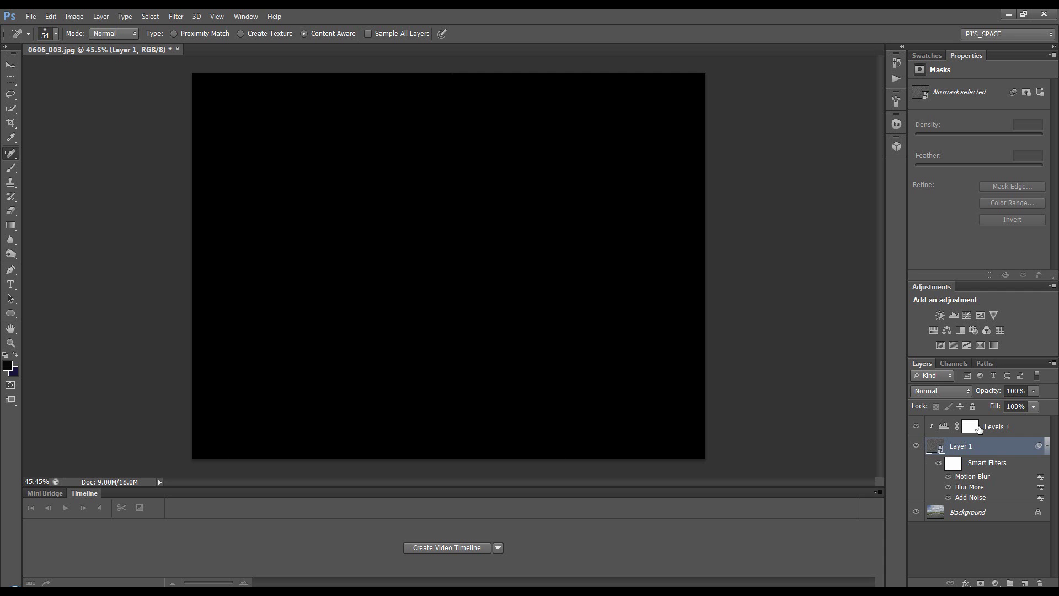
click(950, 392)
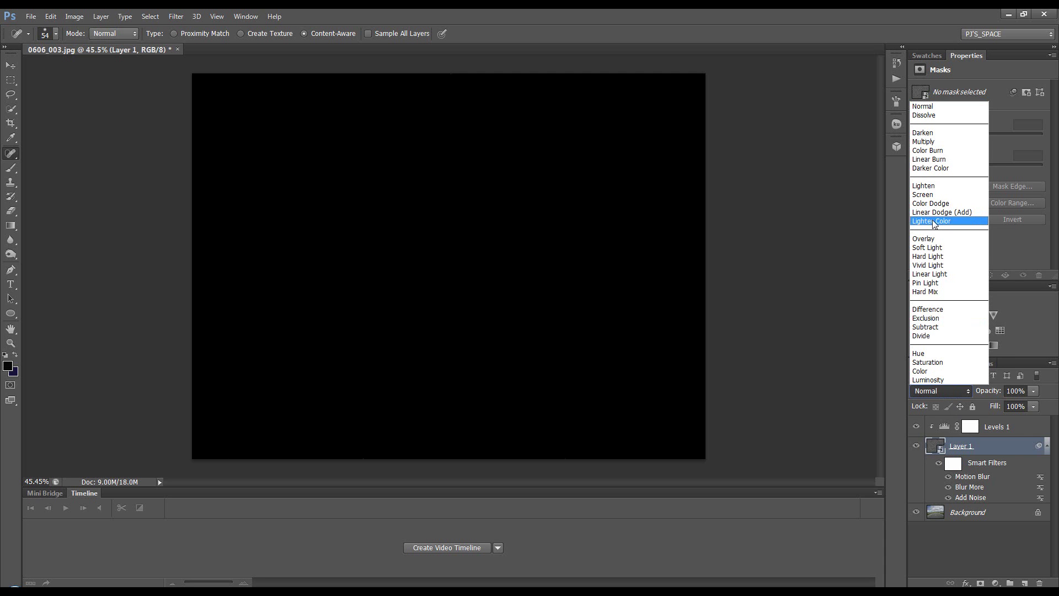
click(937, 196)
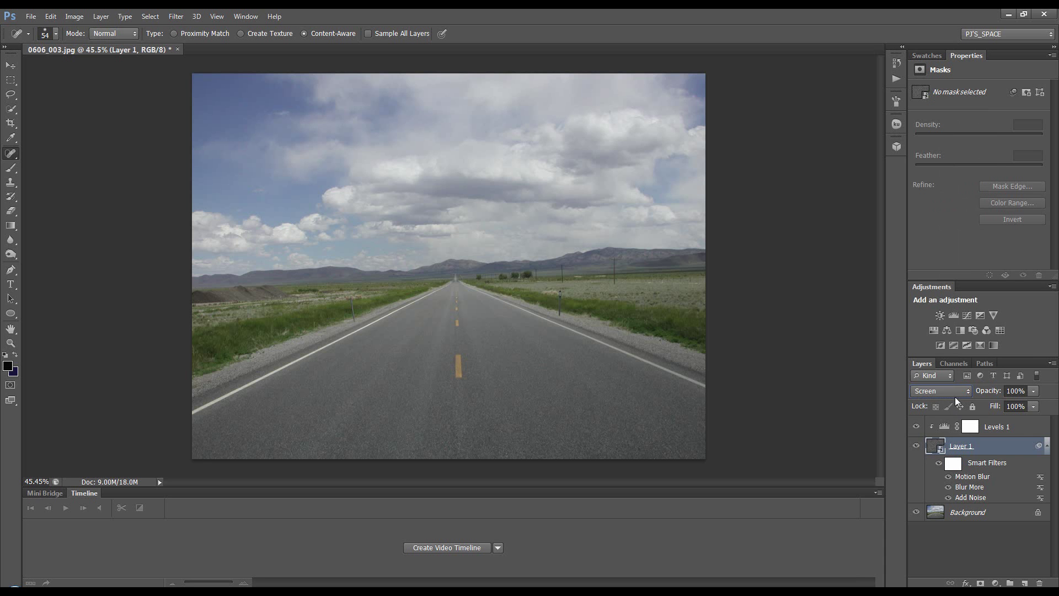
- Add a Hue/Saturation adjustment above the road photo to darken it
click(955, 516)
click(995, 583)
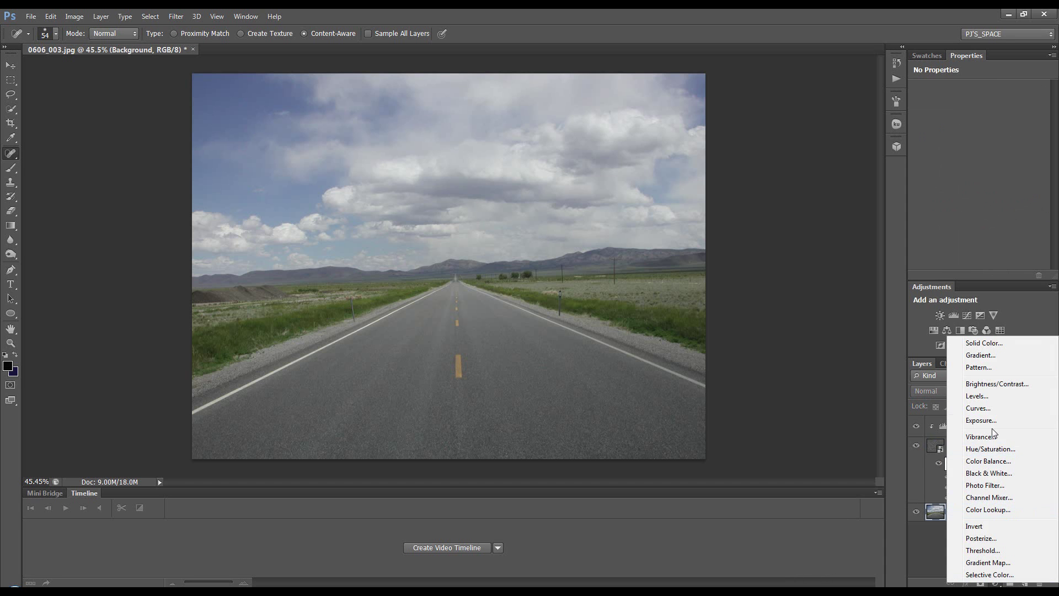
click(991, 449)
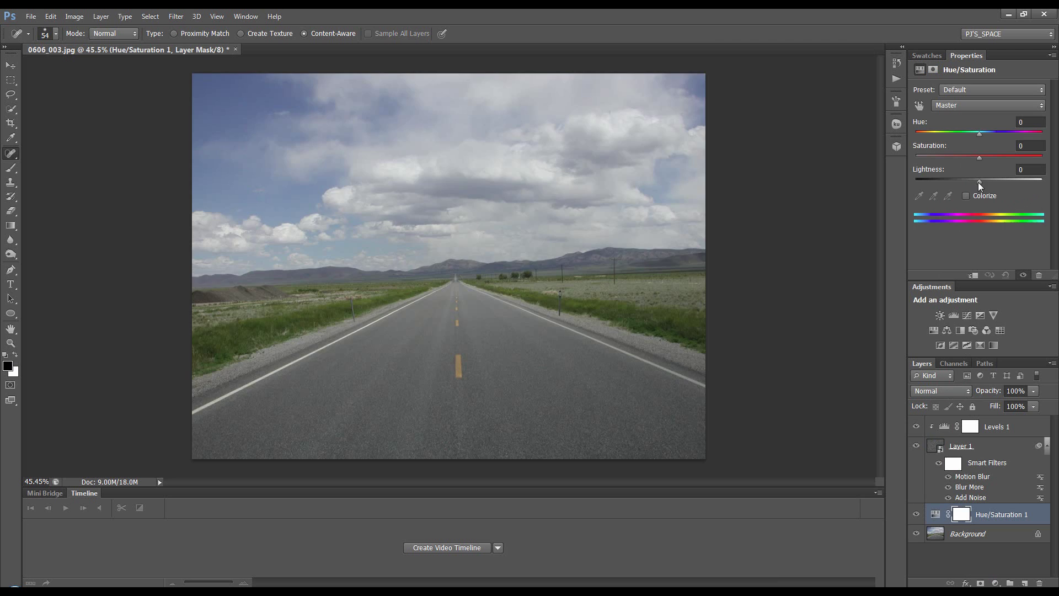
drag(978, 182, 943, 187)
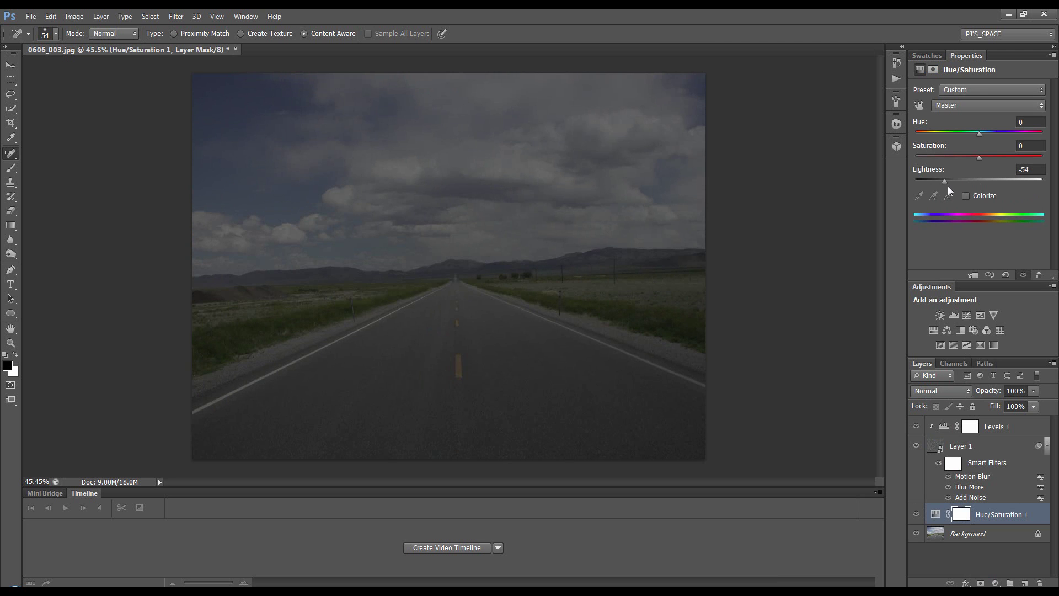
- Move the Levels 1 black input slider inward to about 90 to strengthen the rain
click(942, 429)
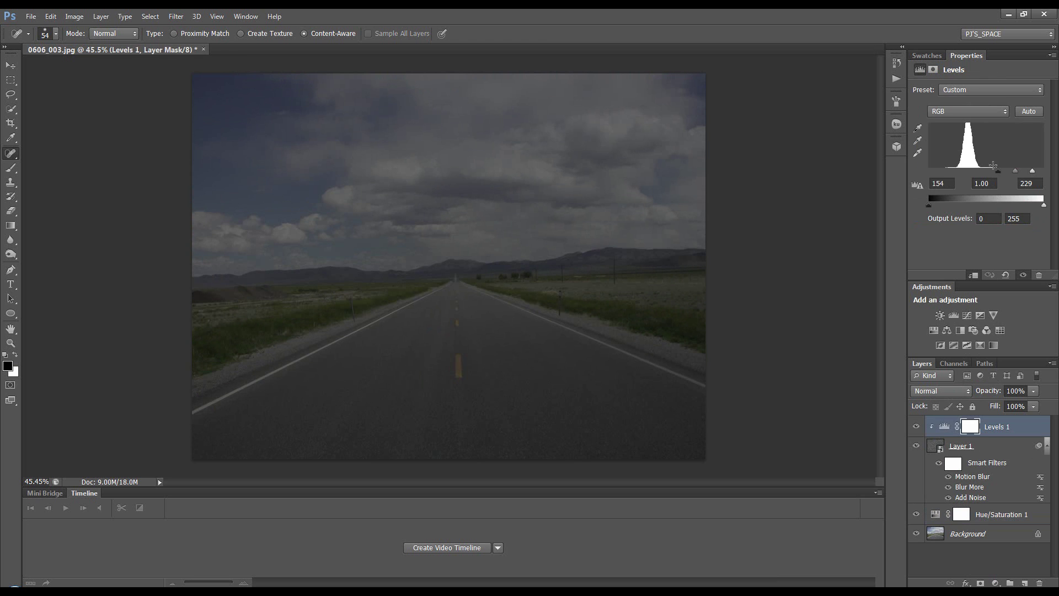
drag(996, 172, 974, 177)
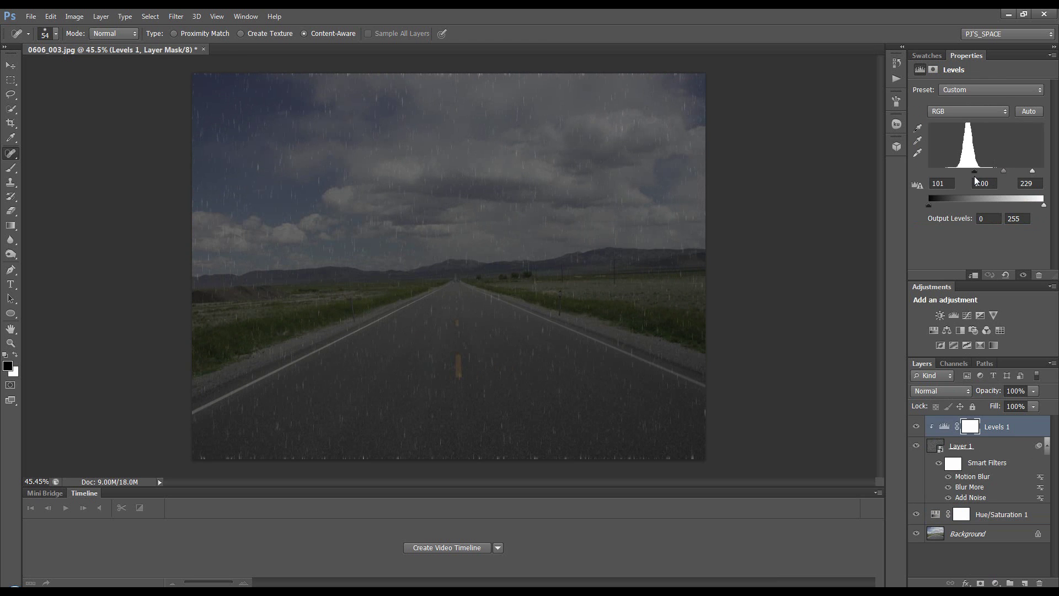
click(940, 429)
drag(974, 176, 969, 179)
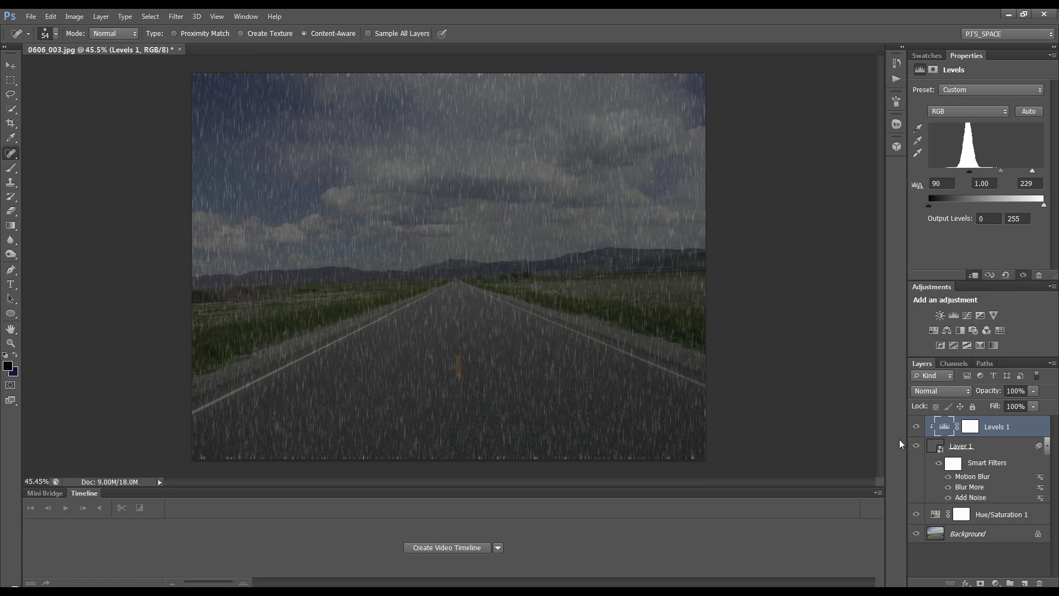
- Add a Curves adjustment above the Background and pull the curve down to darken it
click(962, 452)
click(967, 539)
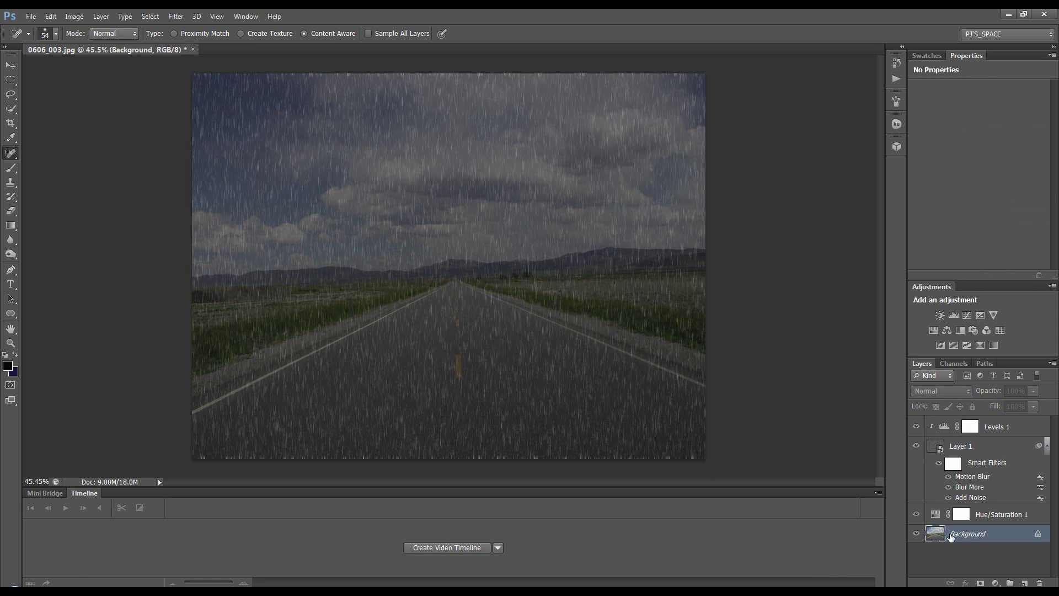
click(996, 583)
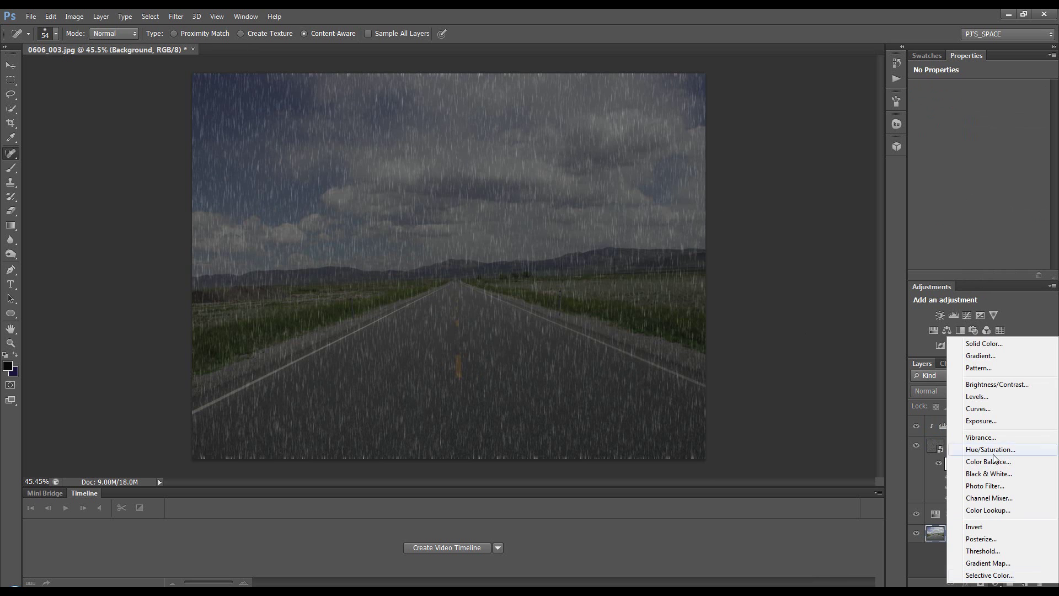
click(978, 408)
drag(992, 172, 993, 177)
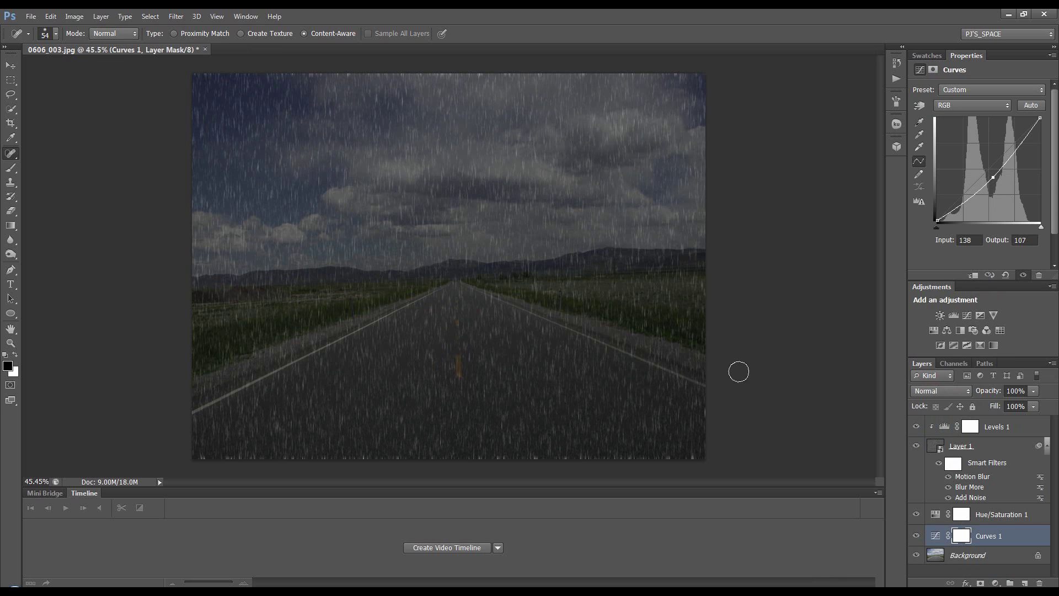
- Rasterize Layer 1 and Levels 1, merge them, and set the result to Screen blending
click(967, 447)
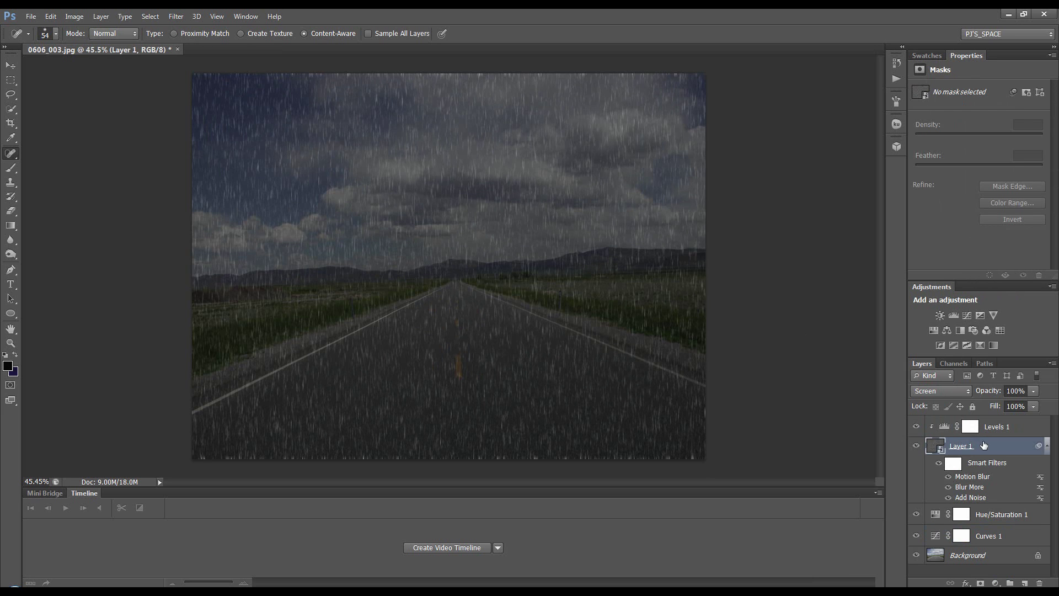
shift+click(992, 434)
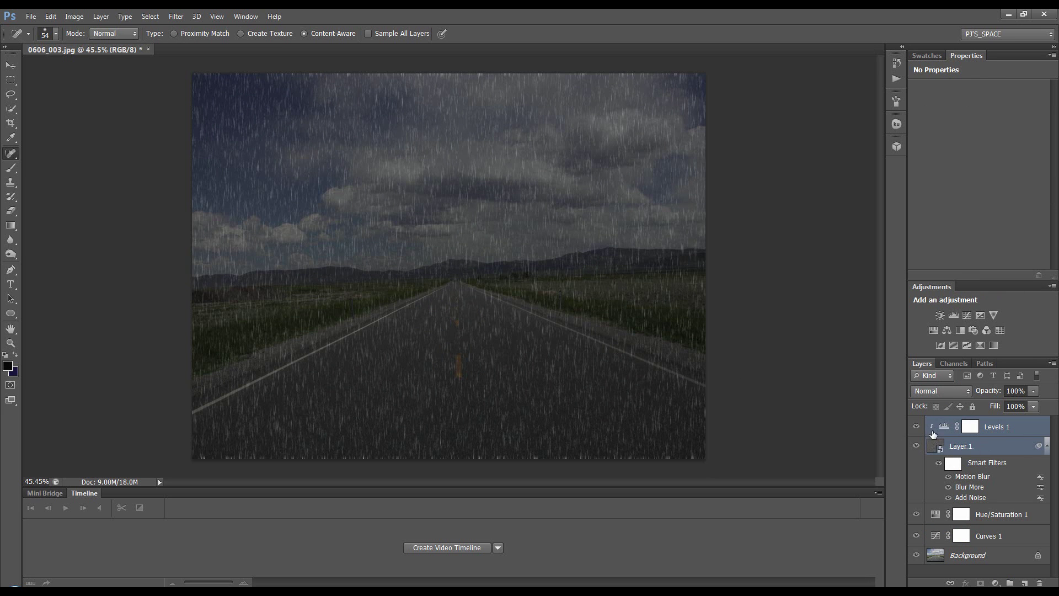
right_click(1016, 436)
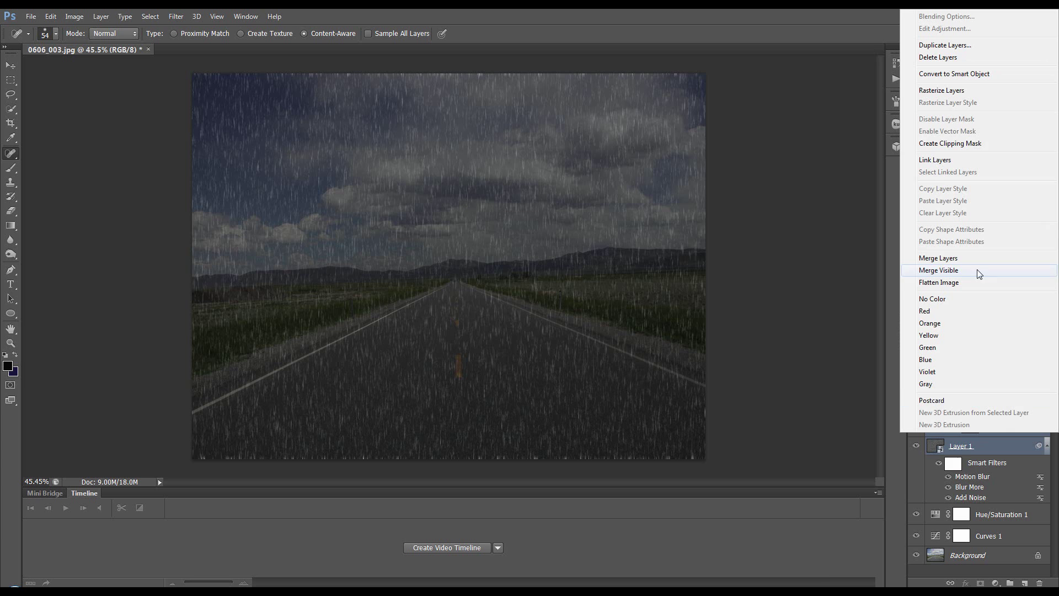
click(966, 91)
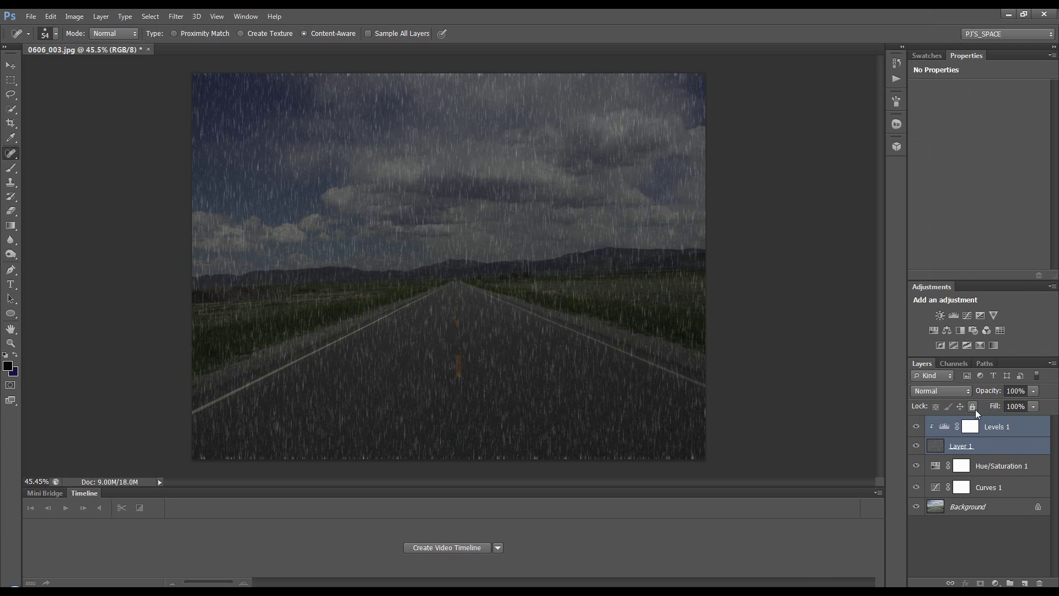
key(ctrl+e)
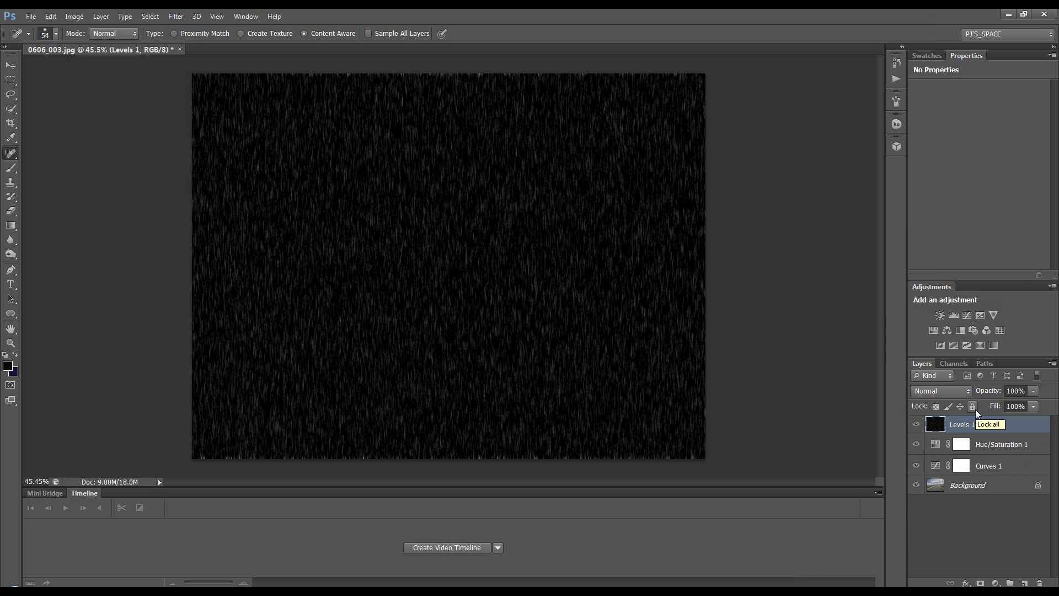
click(968, 392)
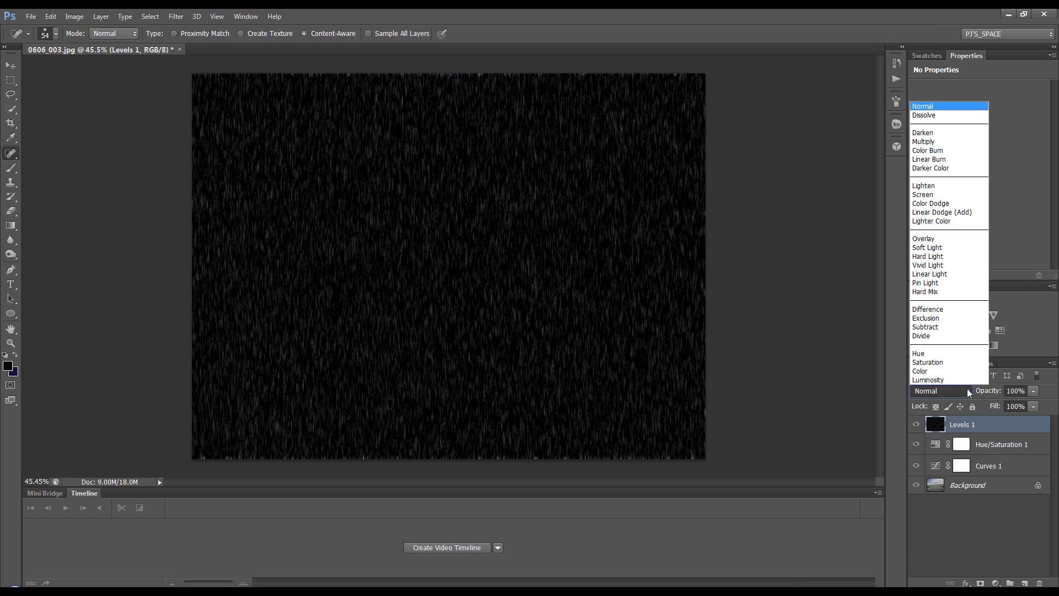
click(923, 195)
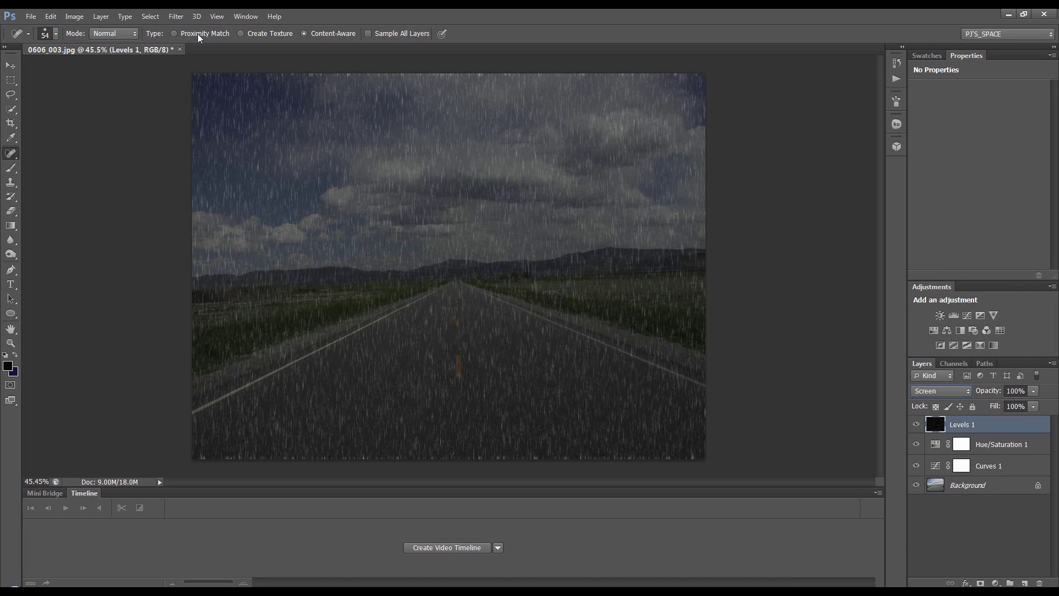
- Preview an Offset filter of -912 vertical with Wrap Around on the rain layer
click(176, 16)
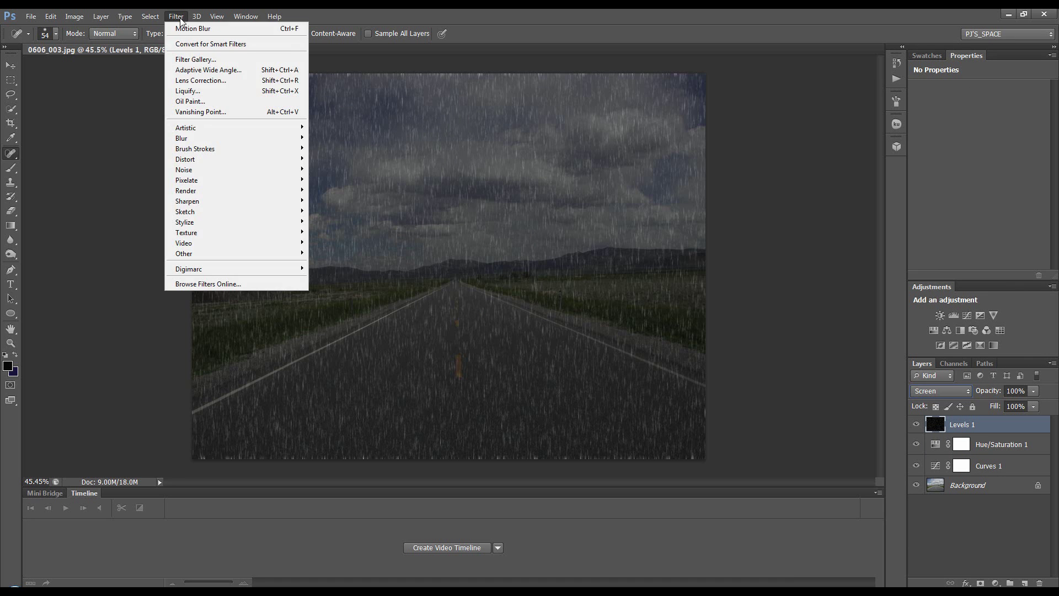
mouse_move(286, 252)
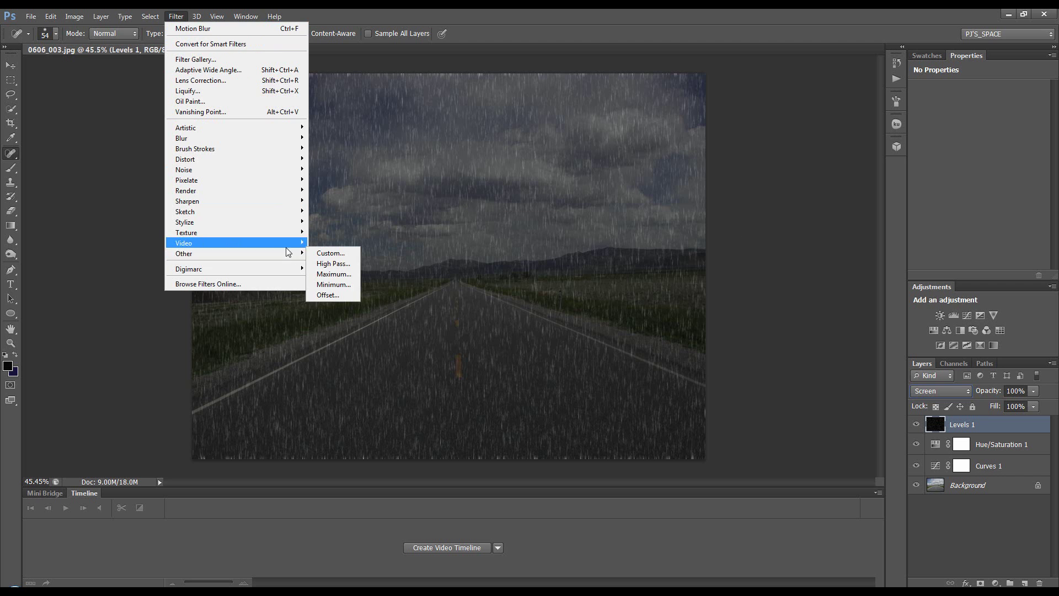
click(330, 296)
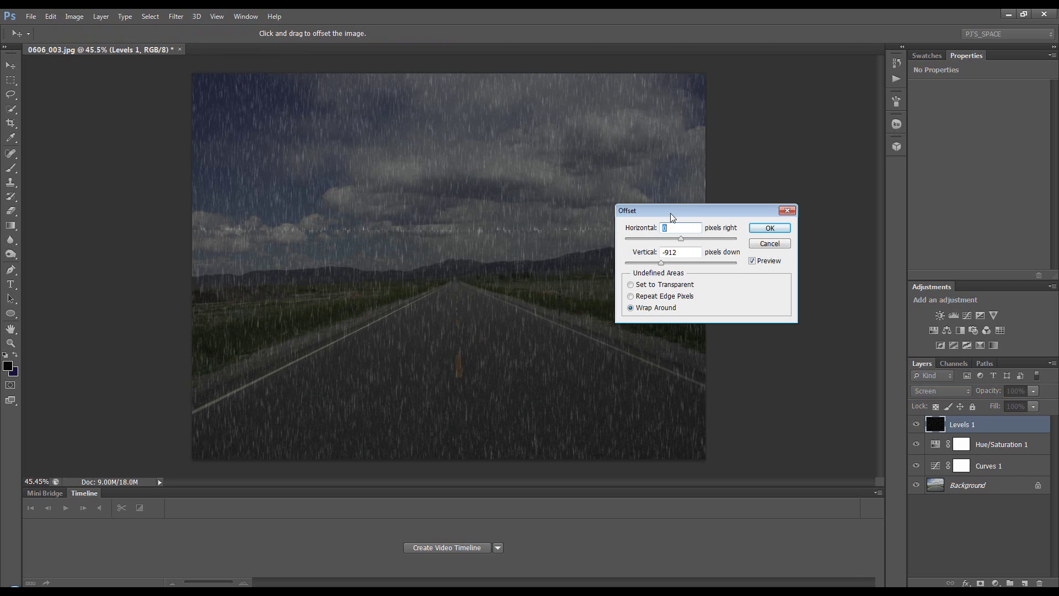
drag(670, 213, 781, 190)
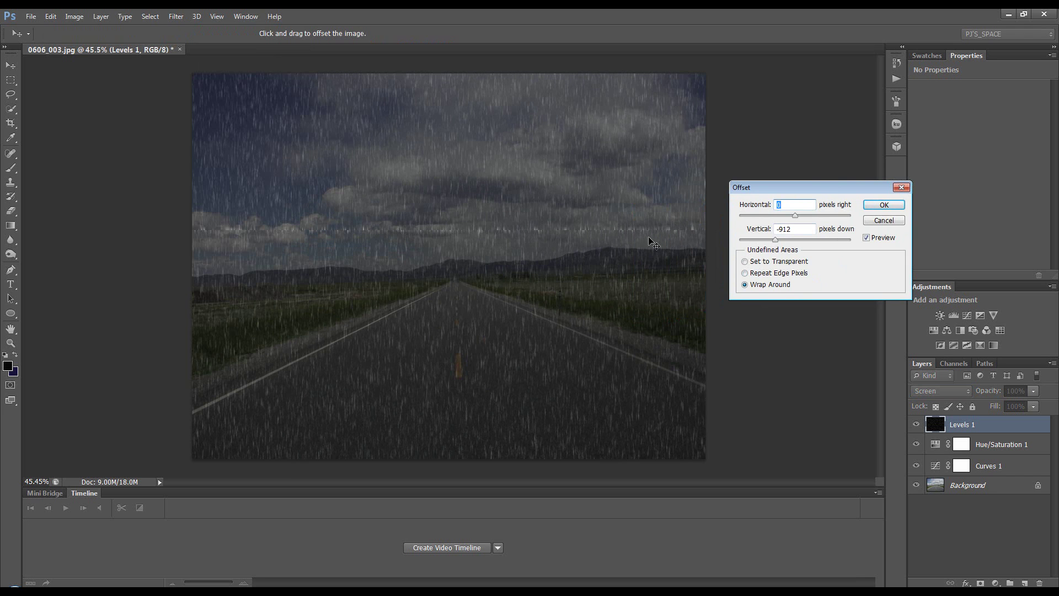
- Close the Offset dialog and set the Spot Healing Brush to size 80 and 20% hardness
click(883, 220)
key(j)
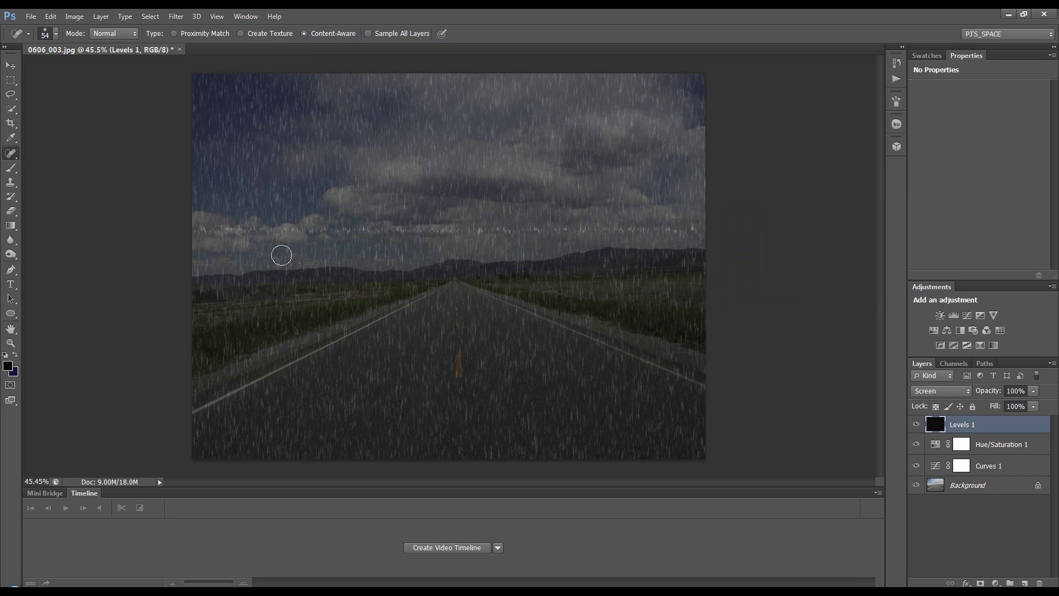
right_click(11, 153)
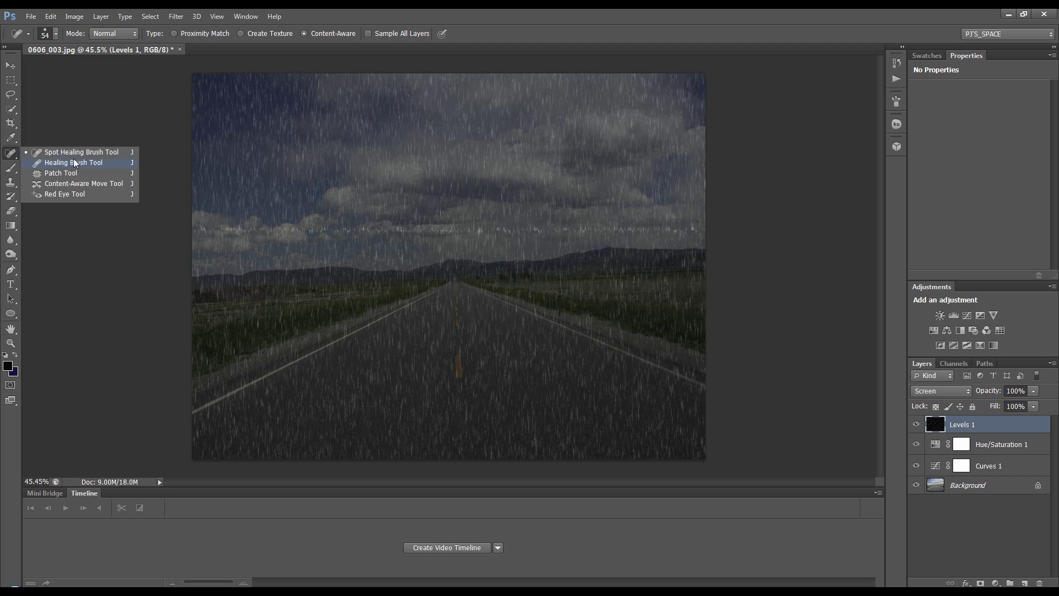
click(82, 153)
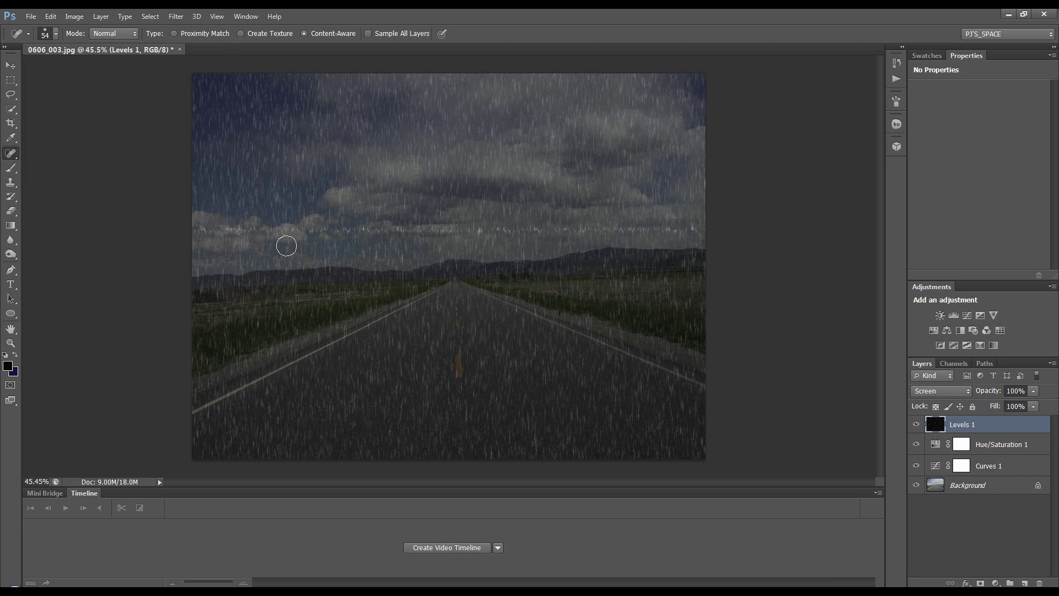
key(bracketright)
key(bracketright)
right_click(207, 230)
drag(240, 283, 232, 309)
click(161, 211)
- Define the rain layer alone as a pattern named 'rain', then show the other layers again
drag(917, 444, 917, 485)
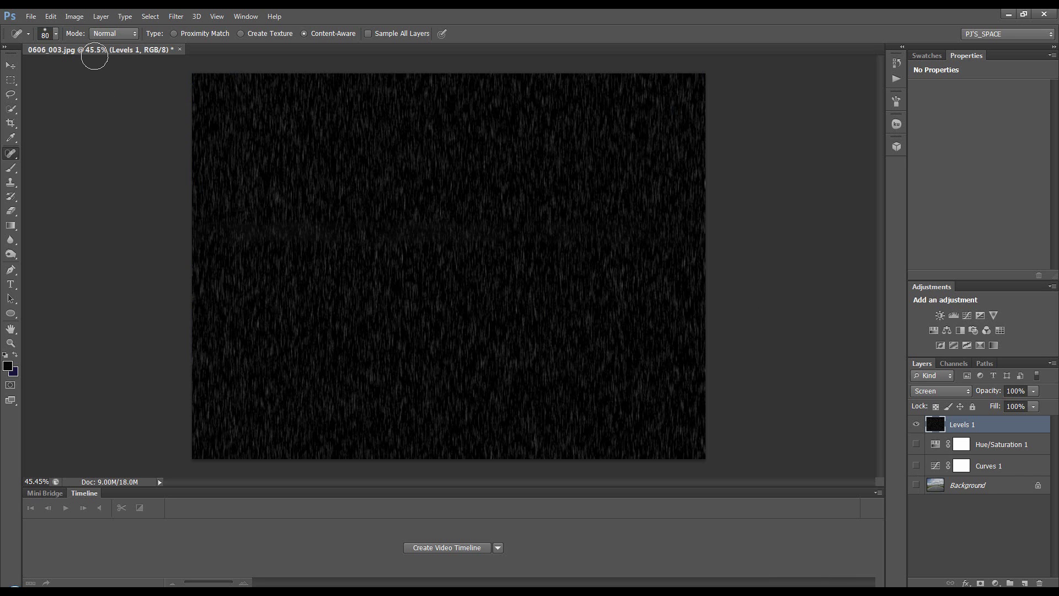
click(51, 18)
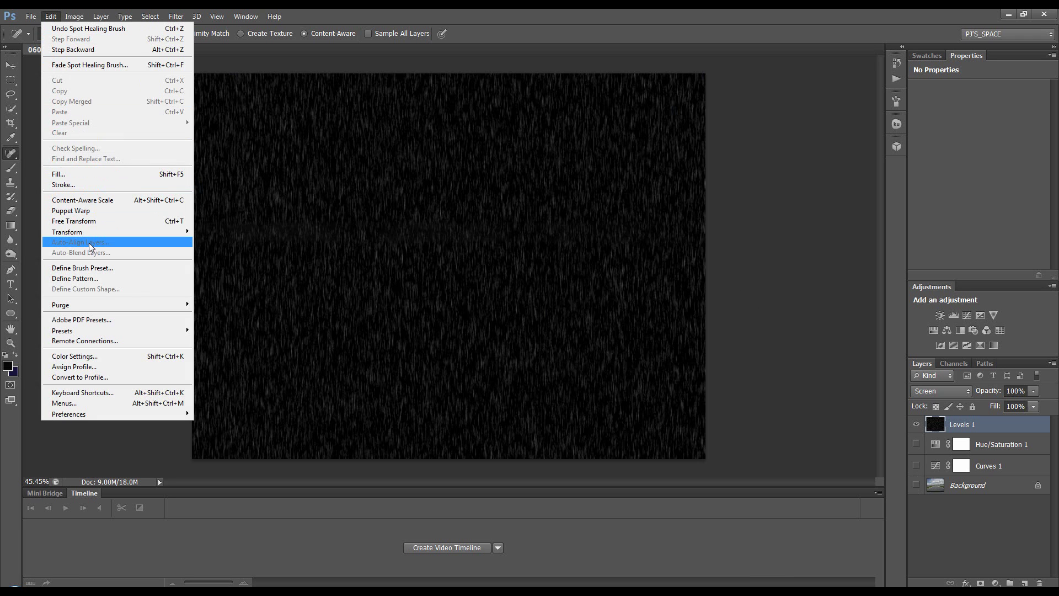
click(83, 279)
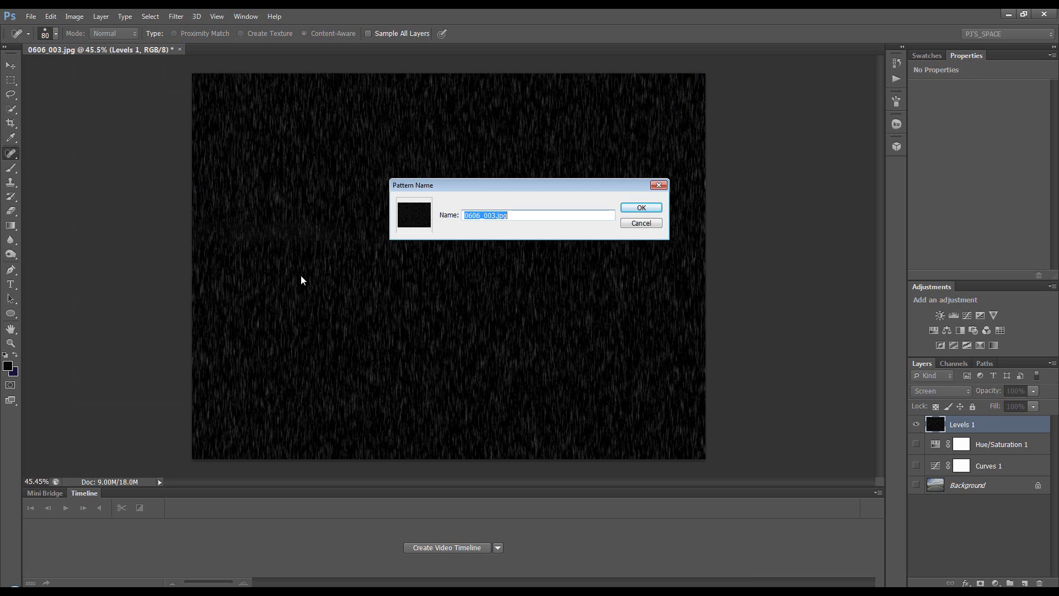
text(rain)
key(Return)
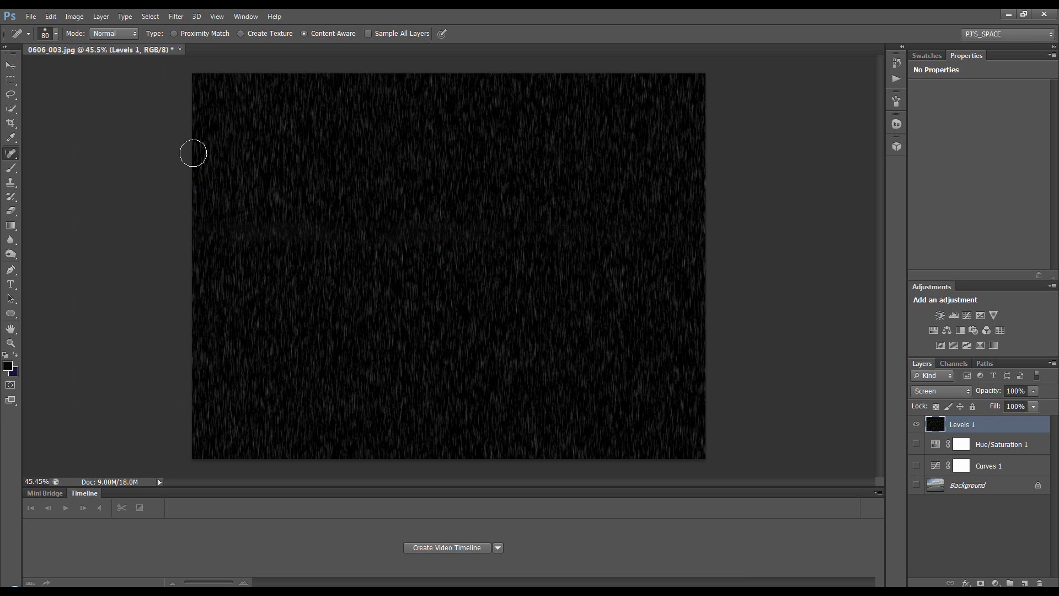
drag(916, 444, 916, 485)
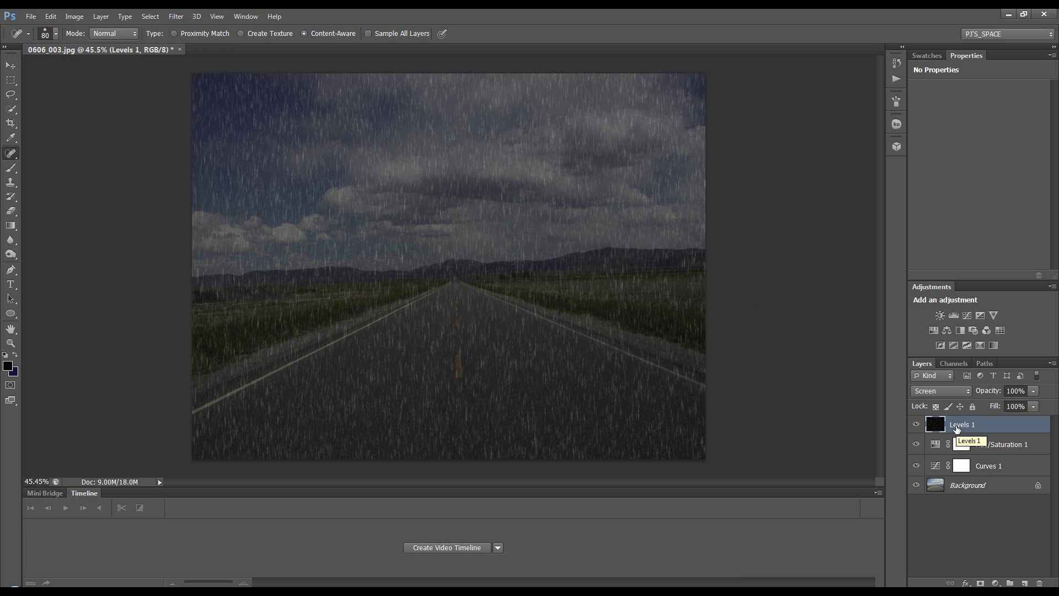
- Return the rain layer to solid black with Normal blending and 0% Fill Opacity
key(ctrl+z)
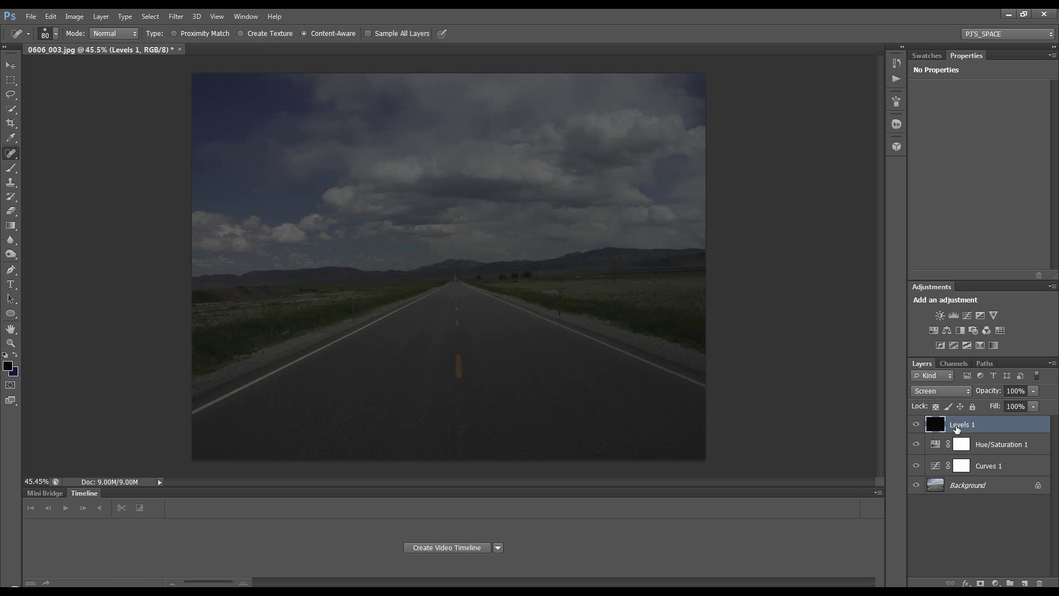
click(957, 389)
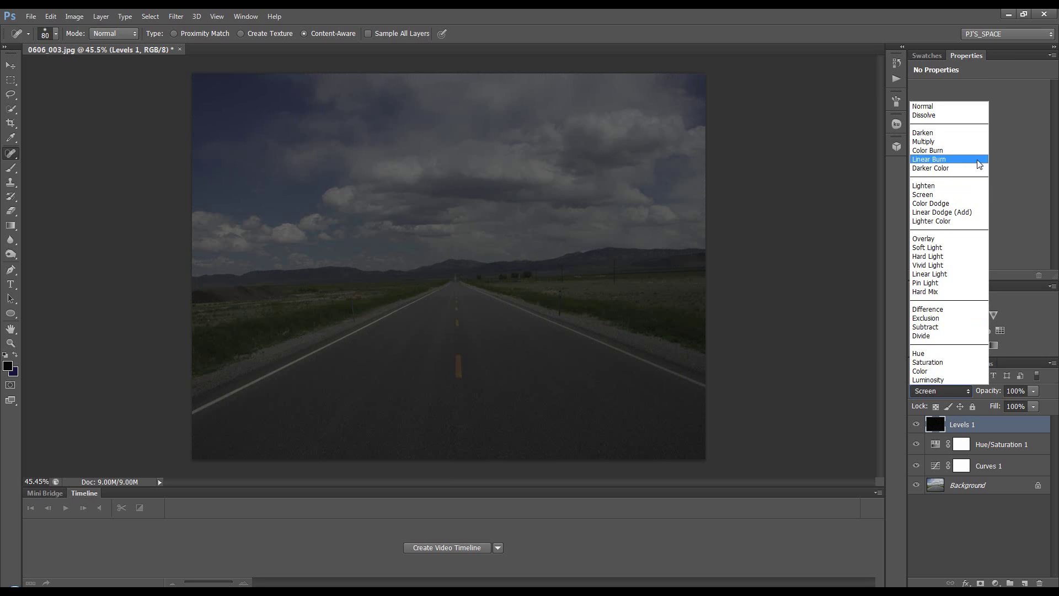
click(977, 107)
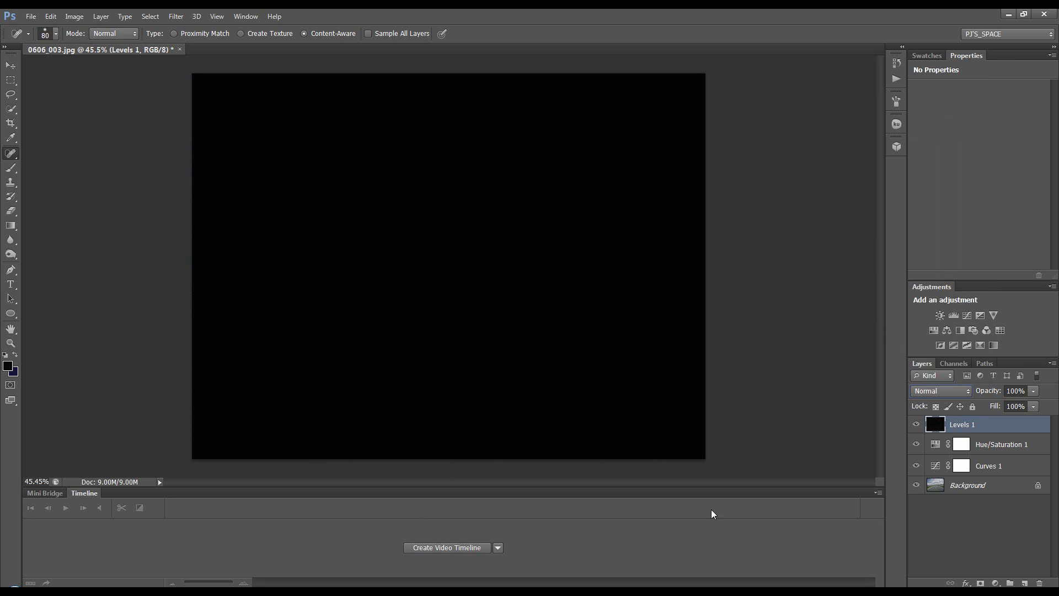
double_click(989, 427)
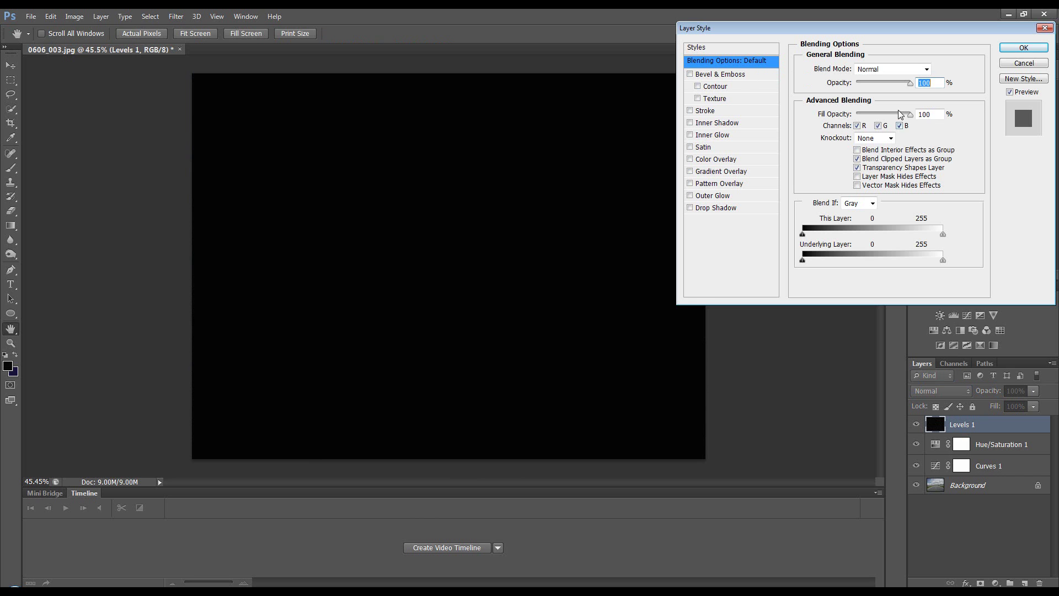
drag(899, 114, 822, 123)
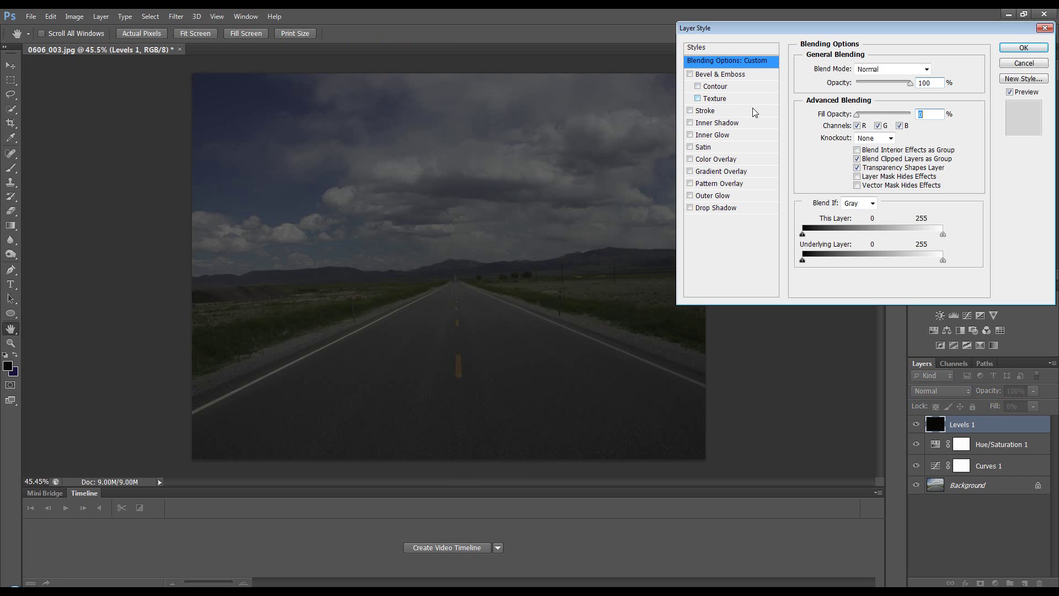
- Add a Screen-mode Pattern Overlay using the rain pattern to the layer
click(718, 184)
click(882, 120)
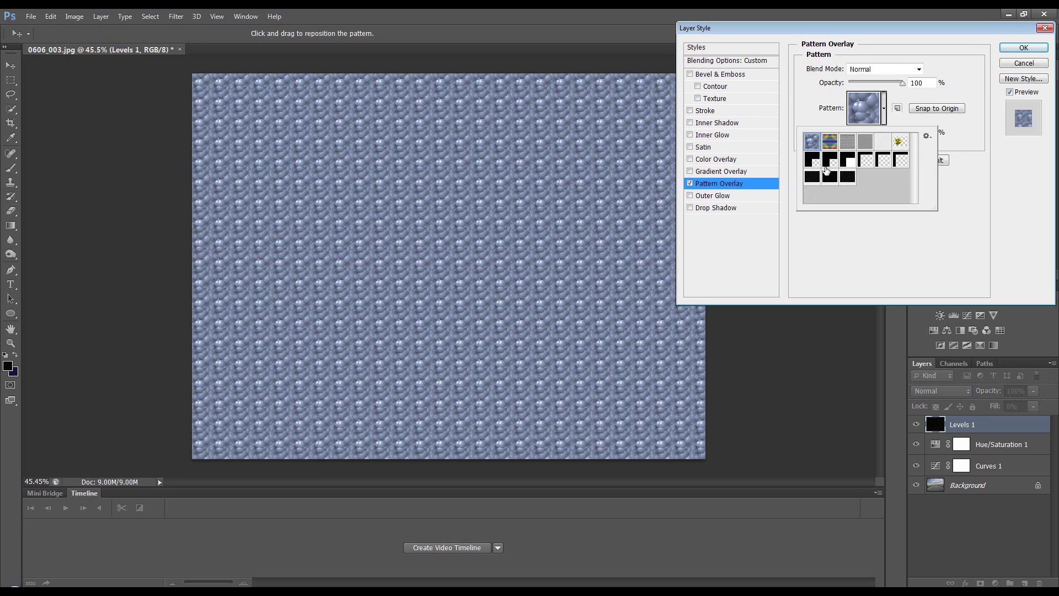
click(848, 177)
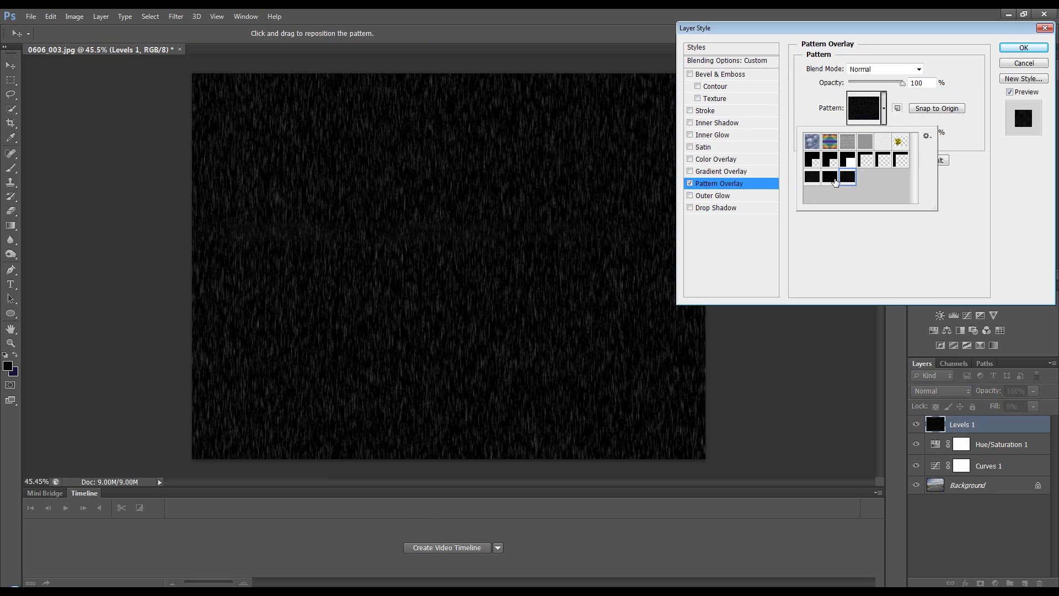
click(851, 47)
click(883, 70)
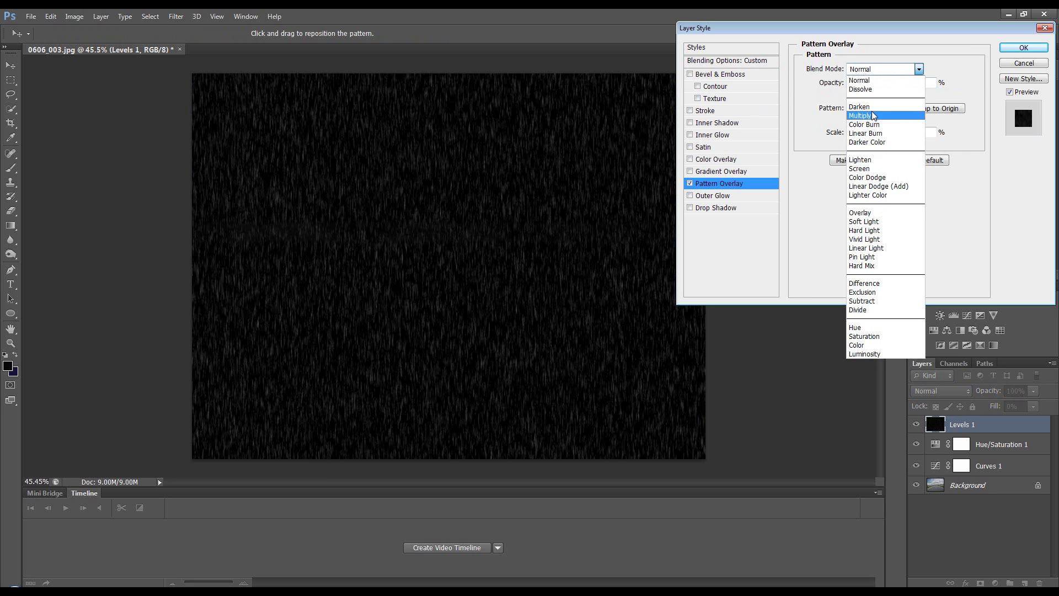
click(876, 169)
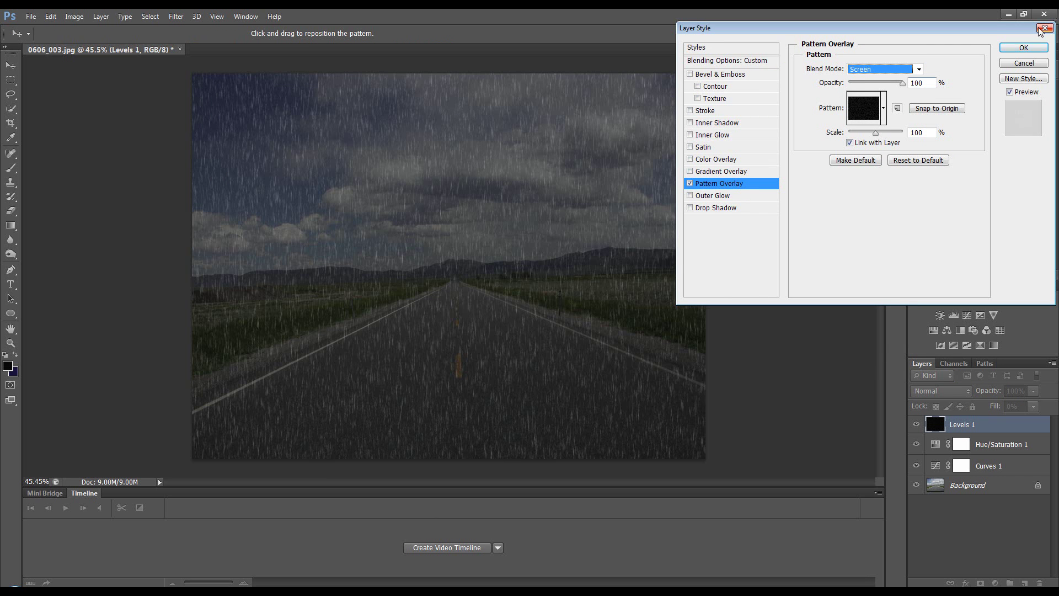
click(1024, 48)
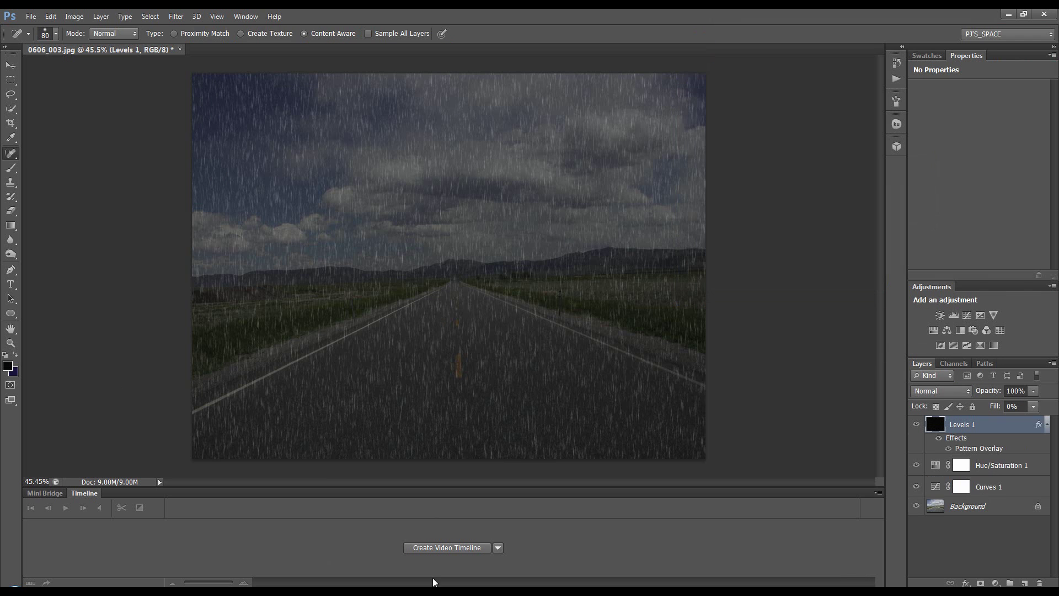
- Create a video timeline and rename the Levels 1 layer to RAIN
click(448, 548)
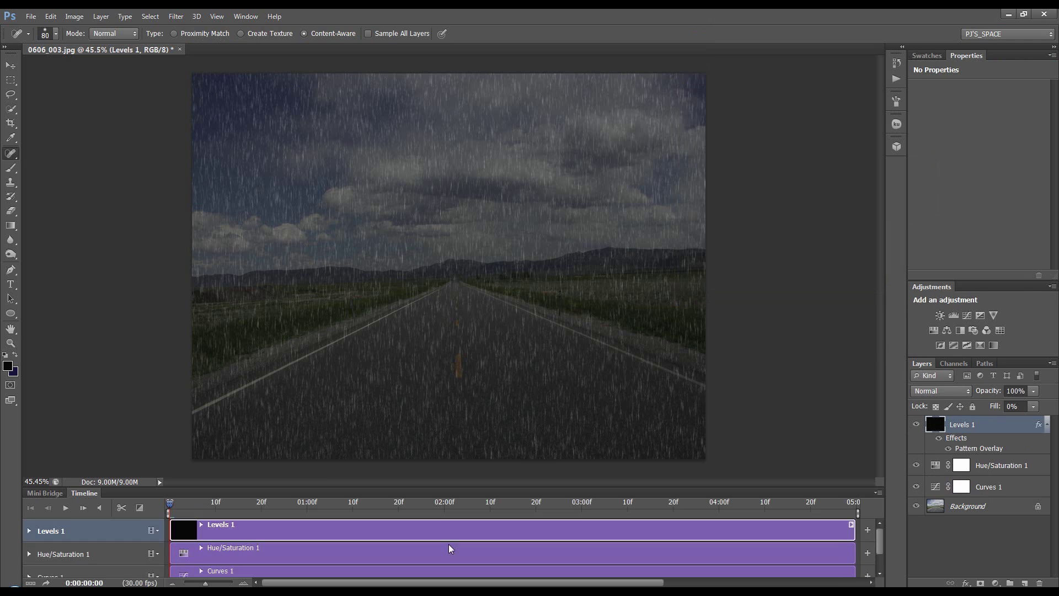
double_click(959, 425)
text(RAIN)
key(Return)
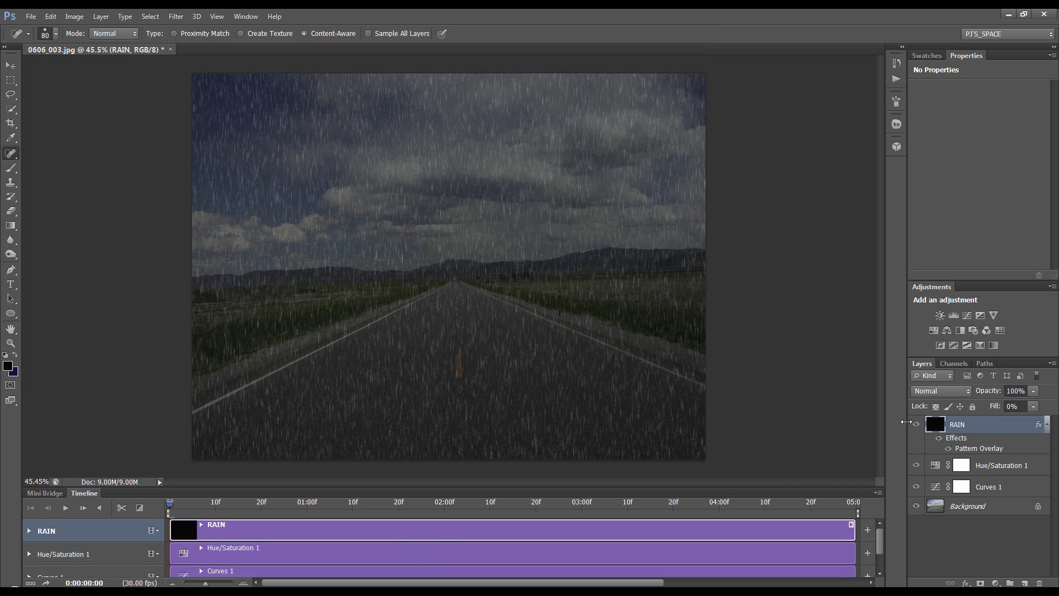
- Set a Style keyframe at frame 0 on the RAIN track and move the playhead to the end
drag(219, 488, 219, 450)
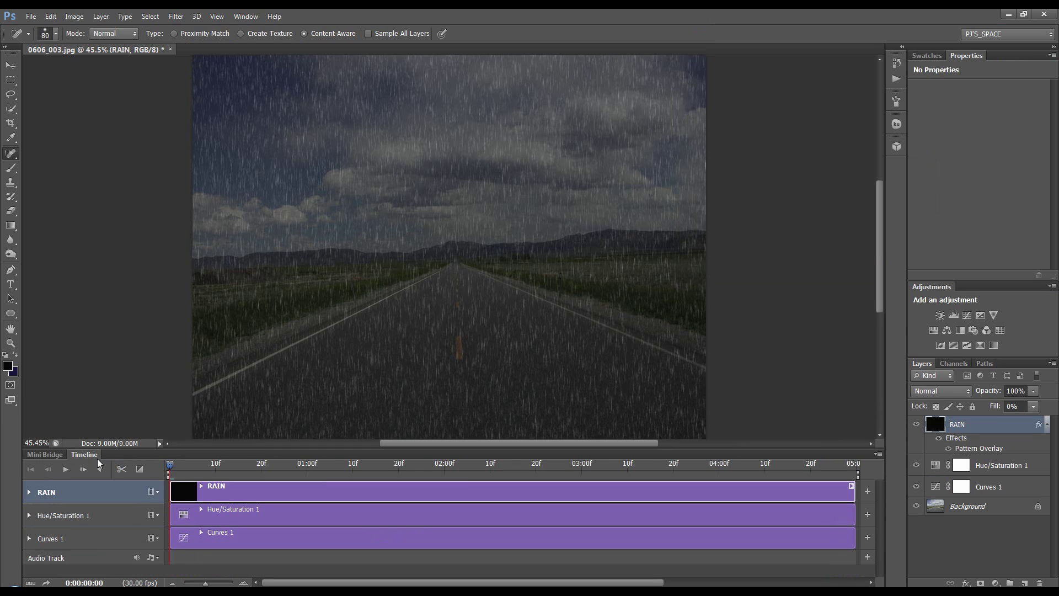
click(30, 491)
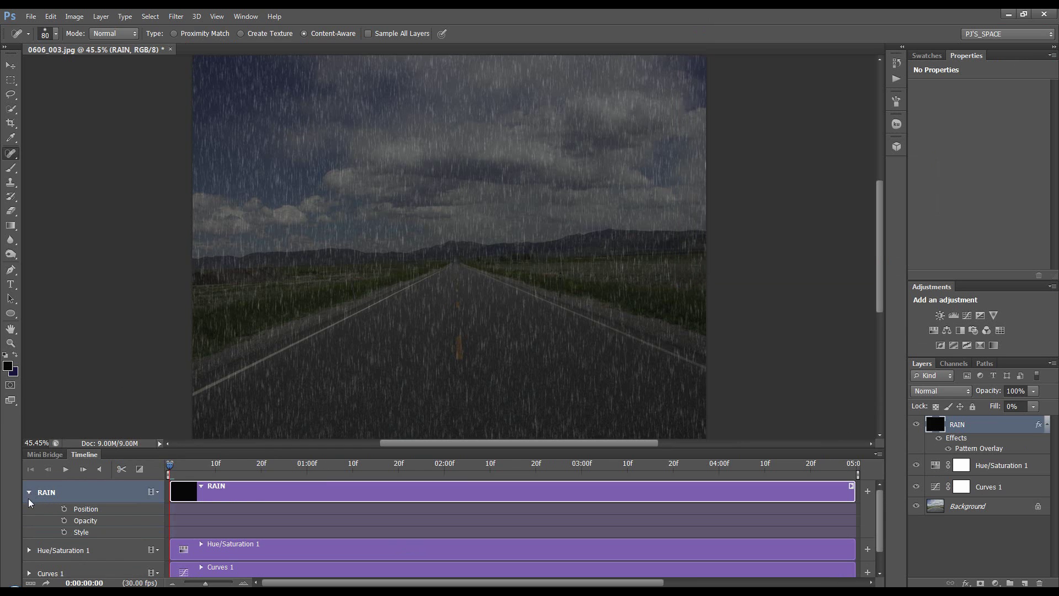
click(64, 532)
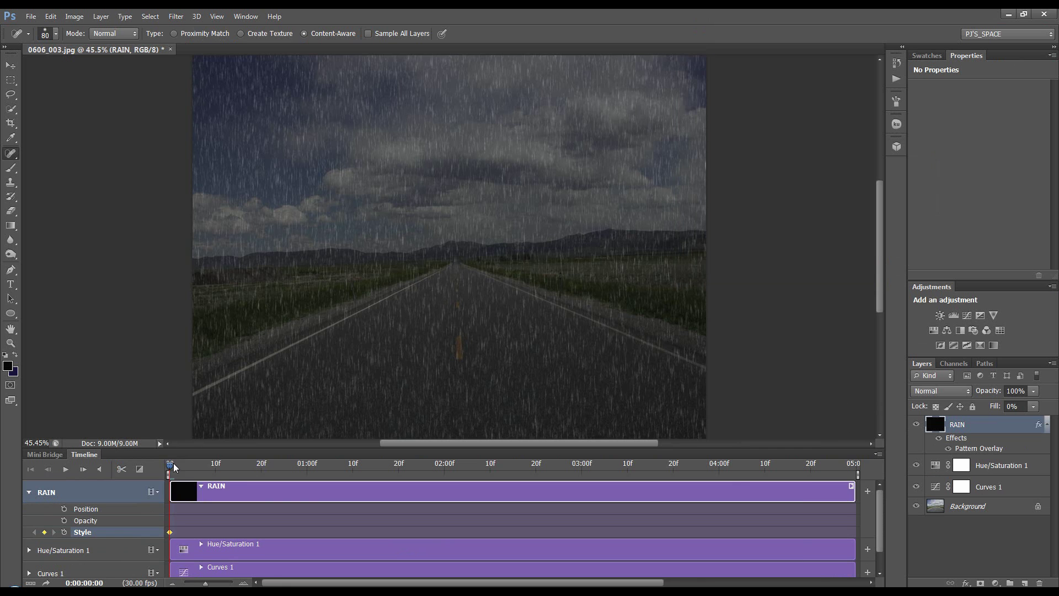
drag(174, 464, 774, 476)
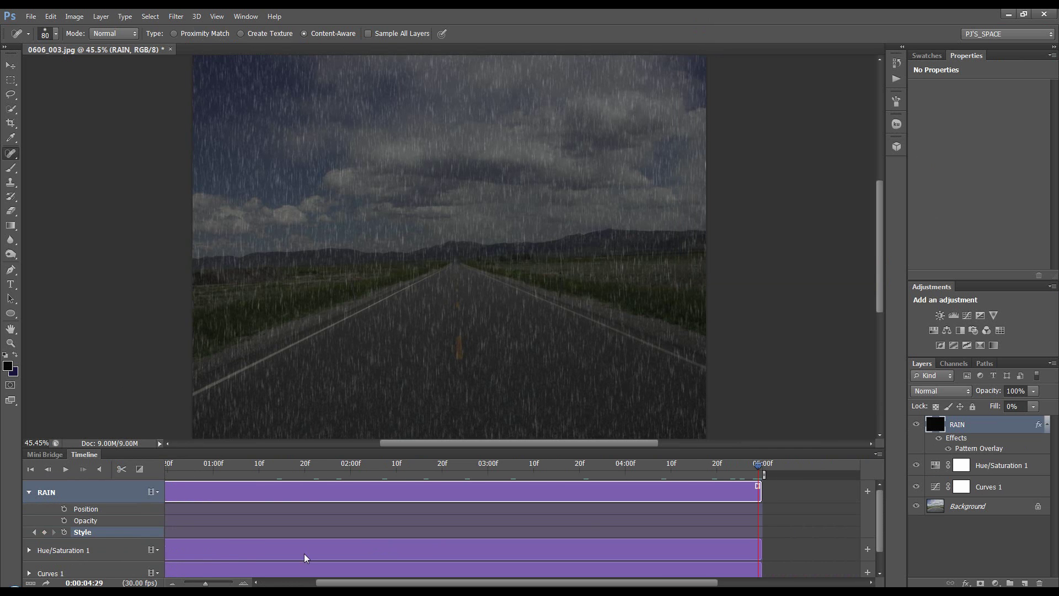
drag(206, 583, 201, 583)
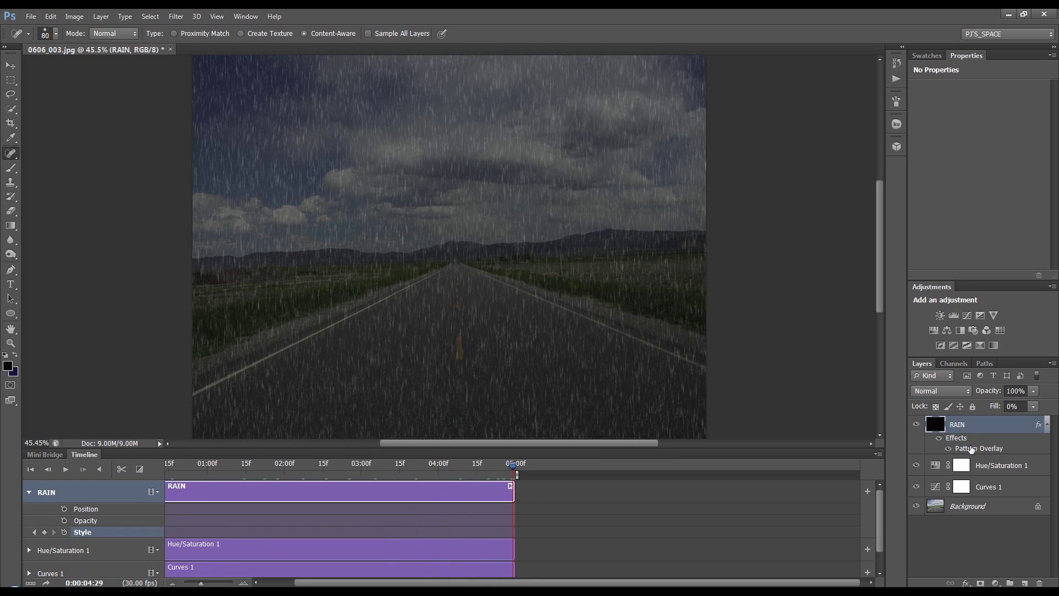
- Drag the RAIN pattern overlay to a new position at the final frame
double_click(971, 447)
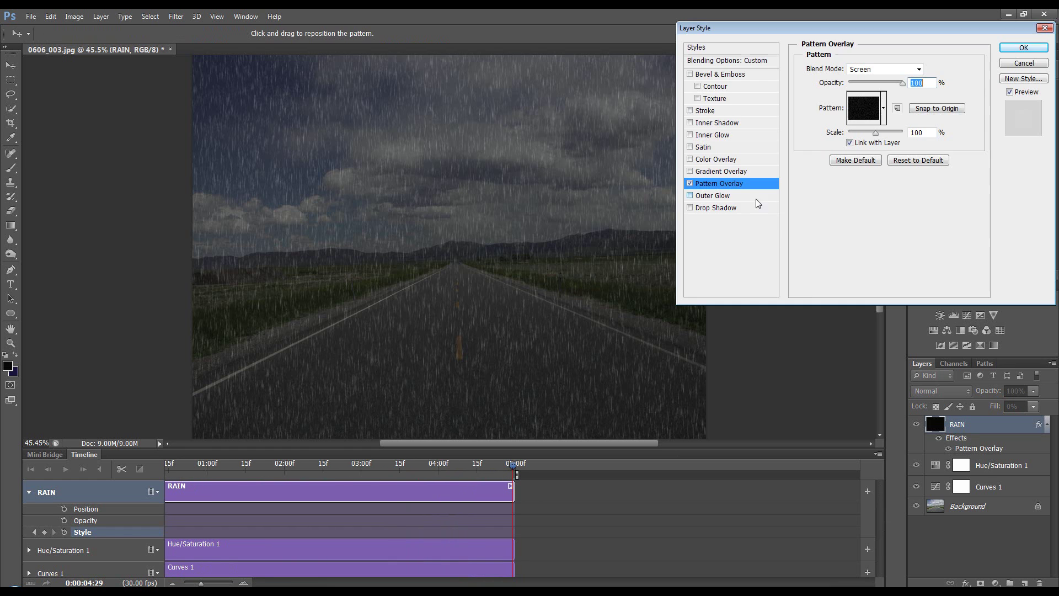
drag(491, 231, 516, 246)
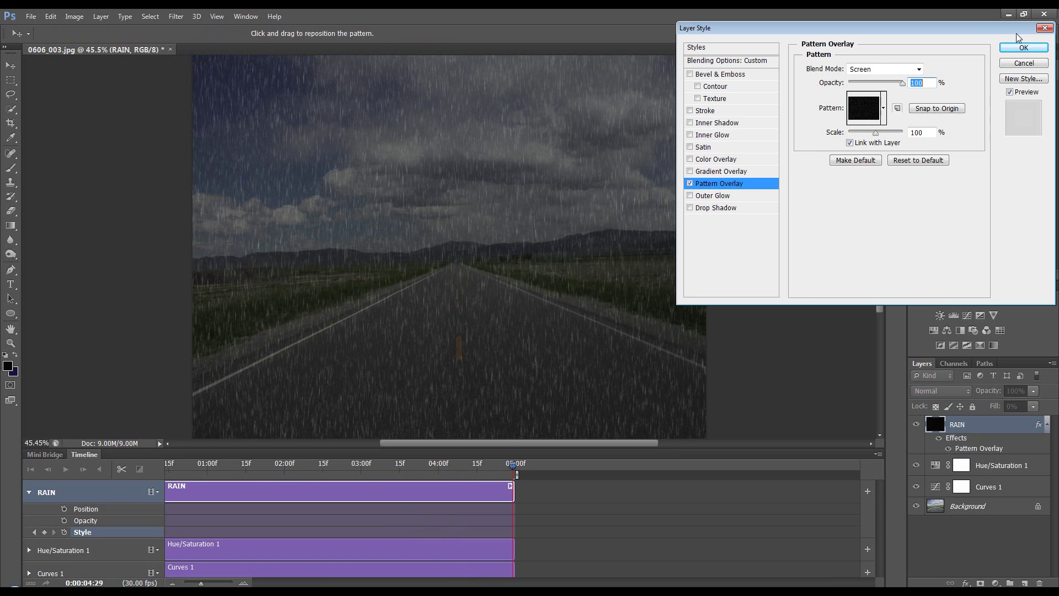
click(1024, 48)
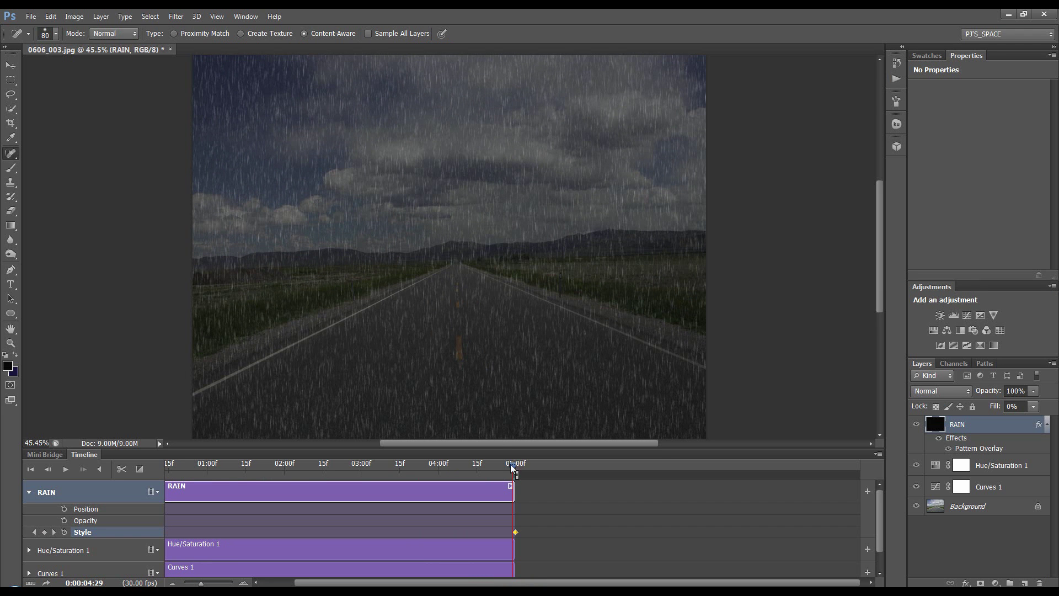
- Preview the rain animation and stretch the clips to about seven seconds
drag(513, 465, 362, 470)
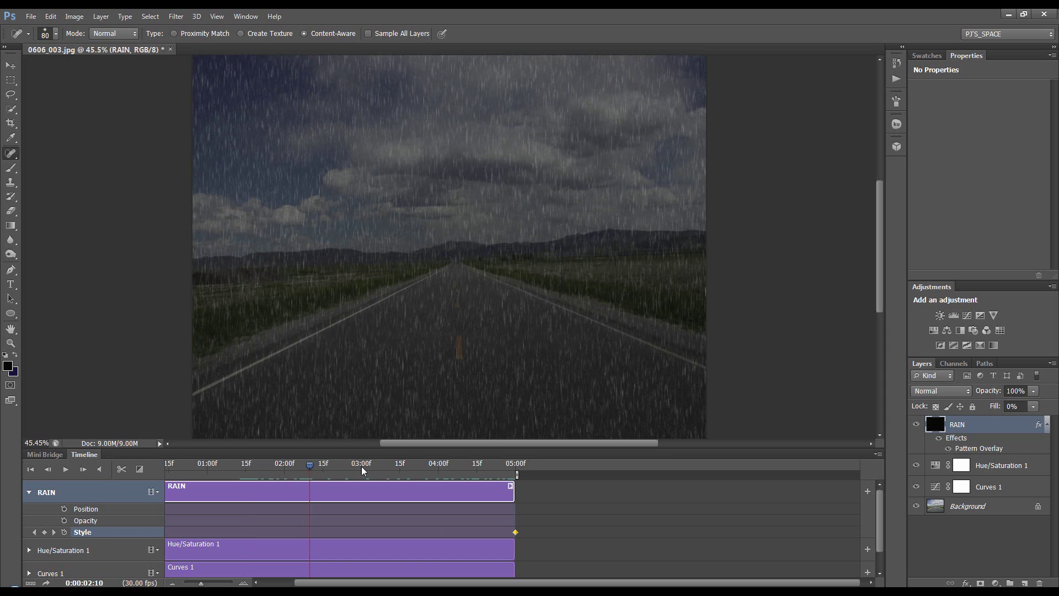
key(space)
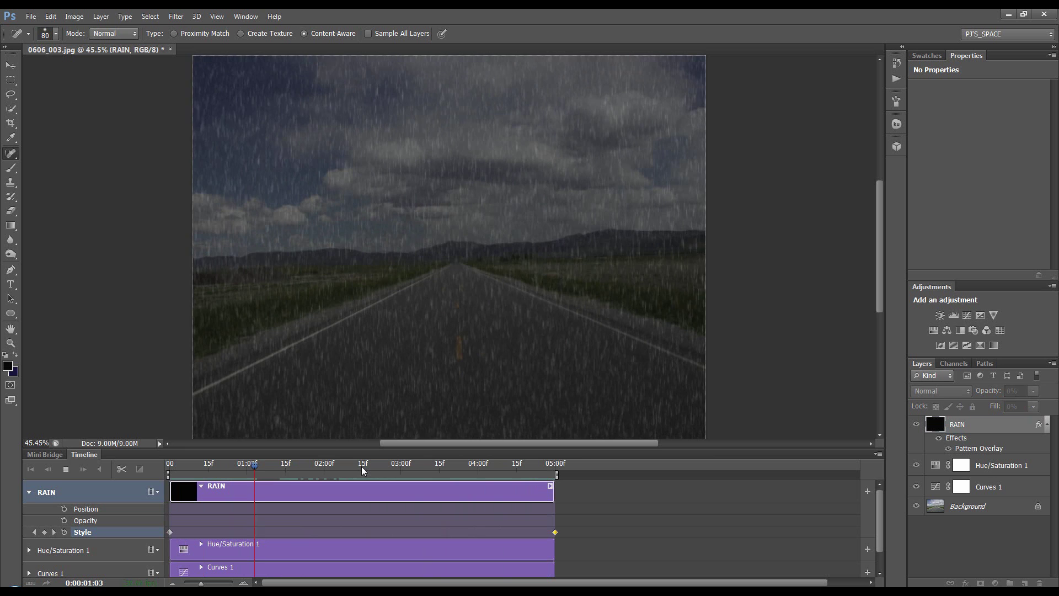
key(space)
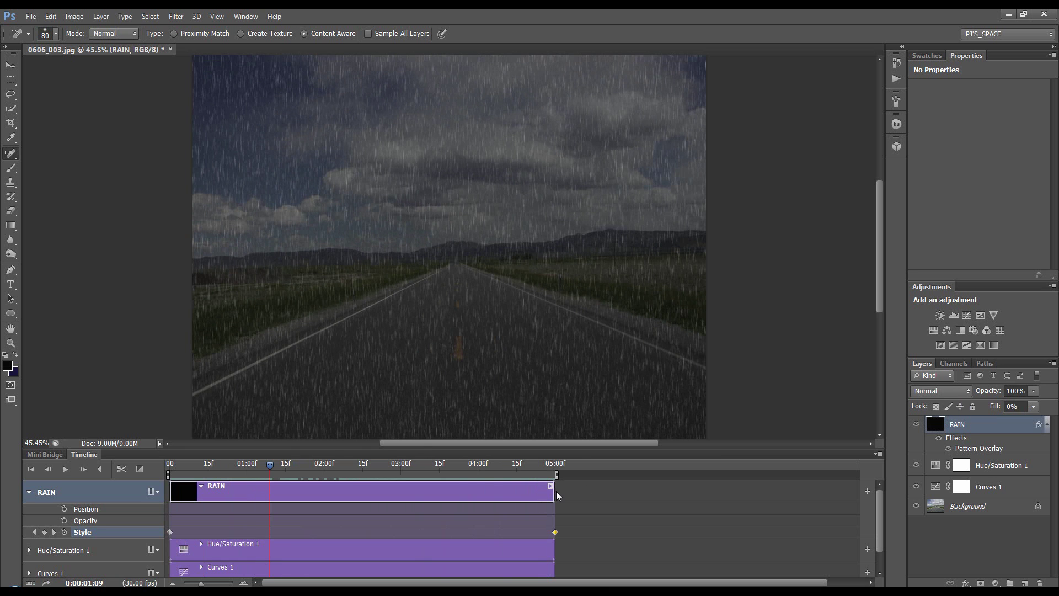
drag(555, 491, 734, 492)
drag(555, 533, 720, 533)
- Replay the animation and move the ending Style keyframe back to about 02:09
key(space)
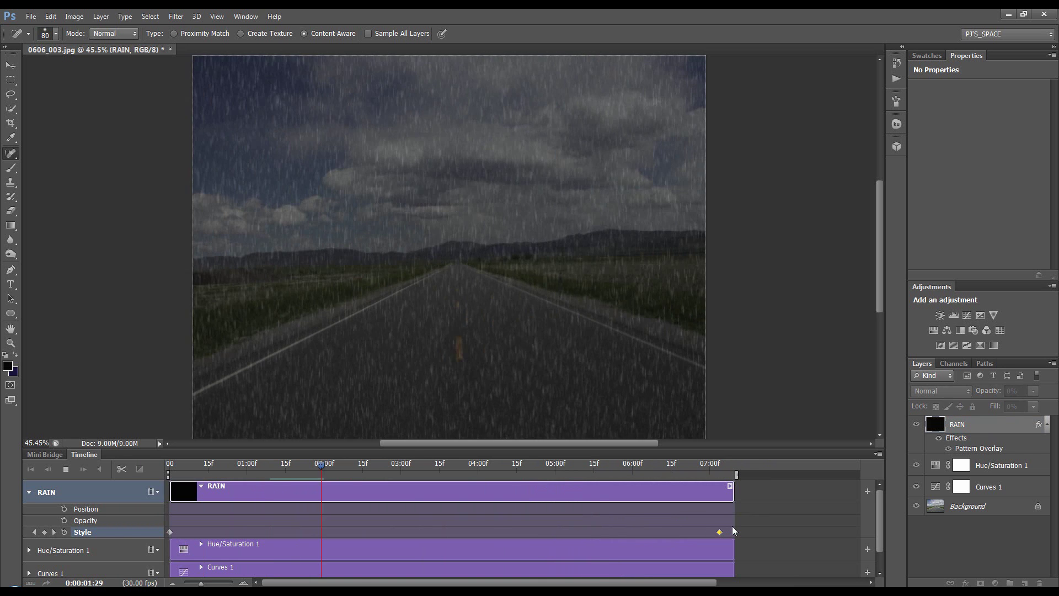
key(space)
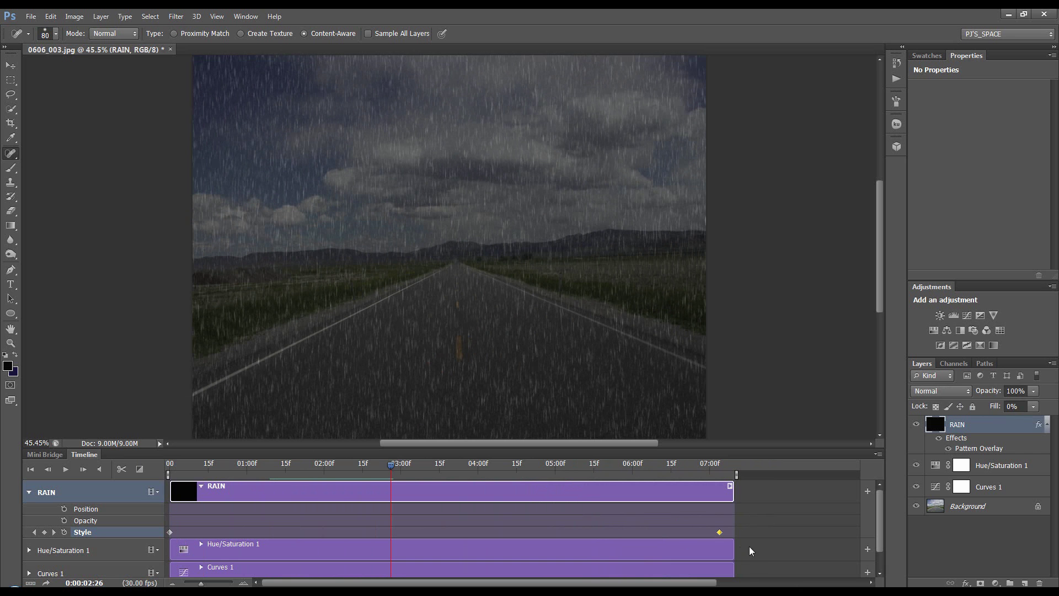
drag(721, 537, 347, 554)
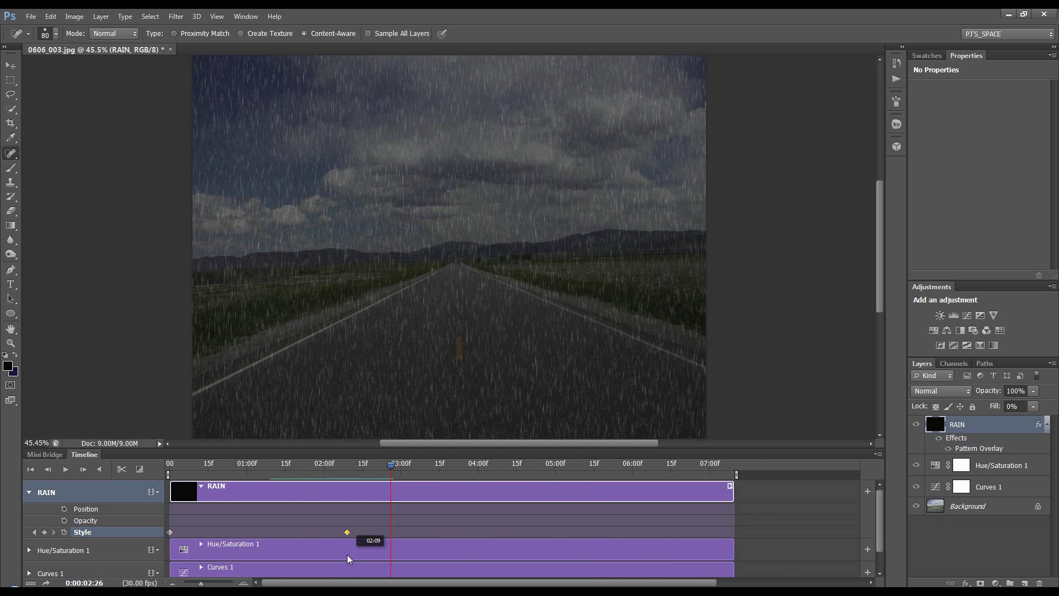
click(347, 555)
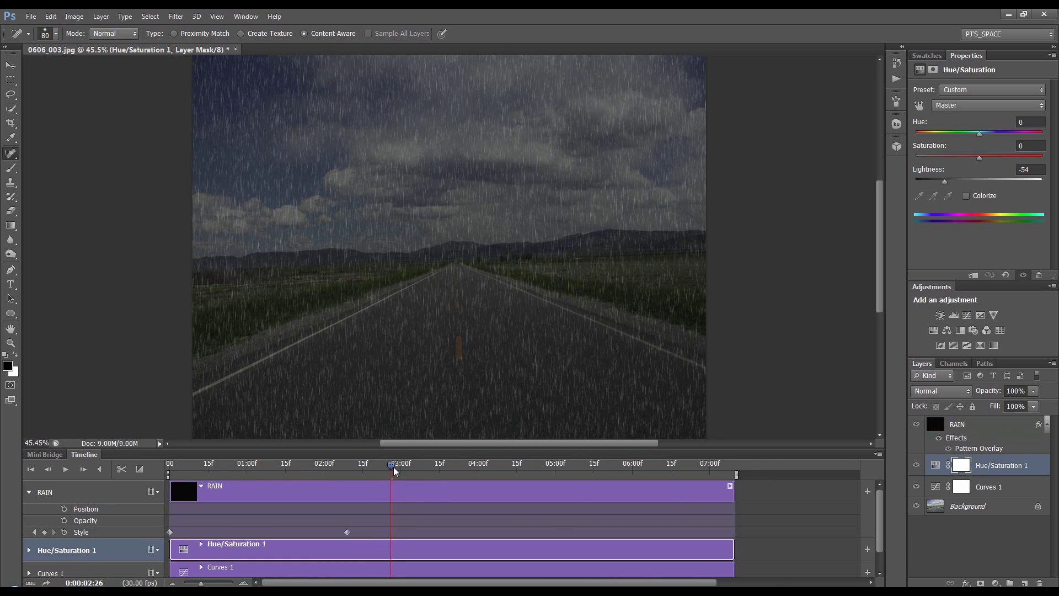
- Play the falling RAIN overlay from near the timeline's start and show the hidden tray icons
drag(391, 467, 219, 465)
key(space)
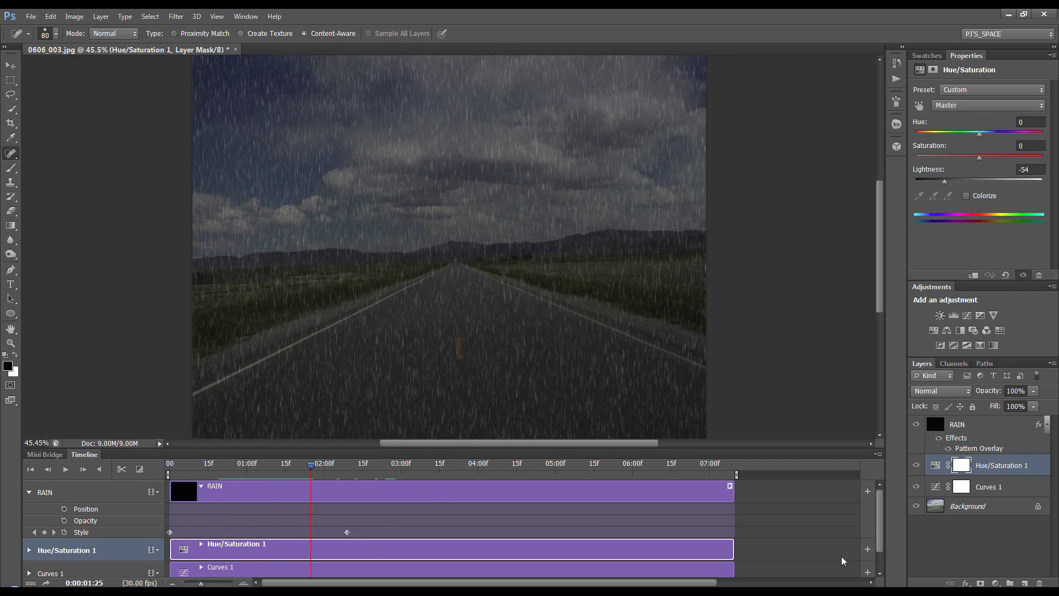
click(932, 592)
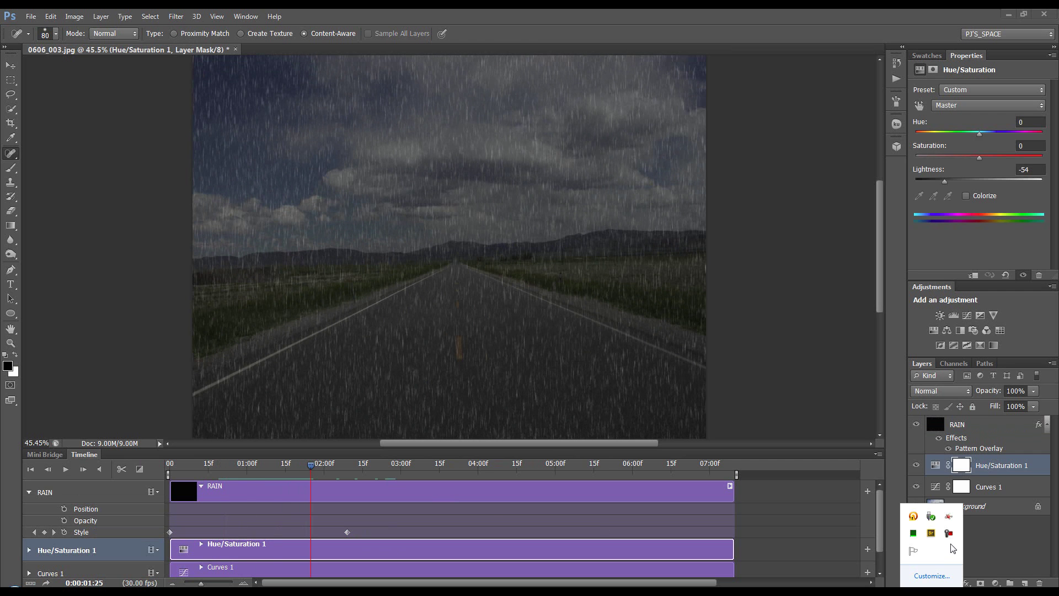